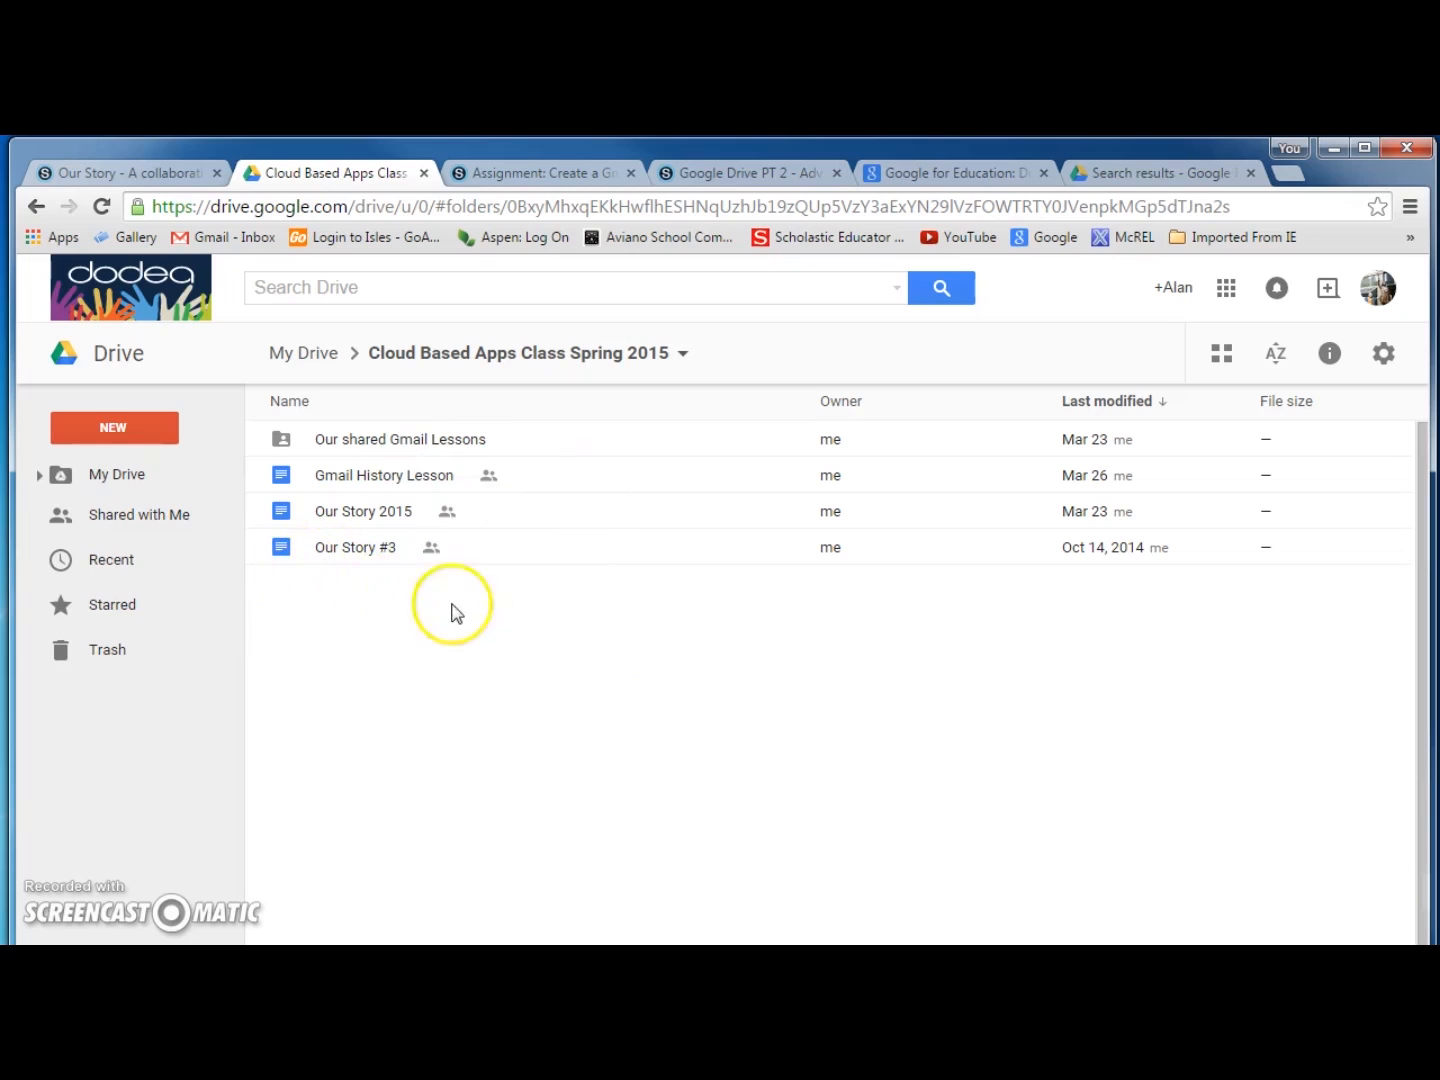
Create a Google Docs document in the Cloud Based Apps Class Spring 2015 folder, name it "Collab Story Group 1", and close it
left_click(105, 428)
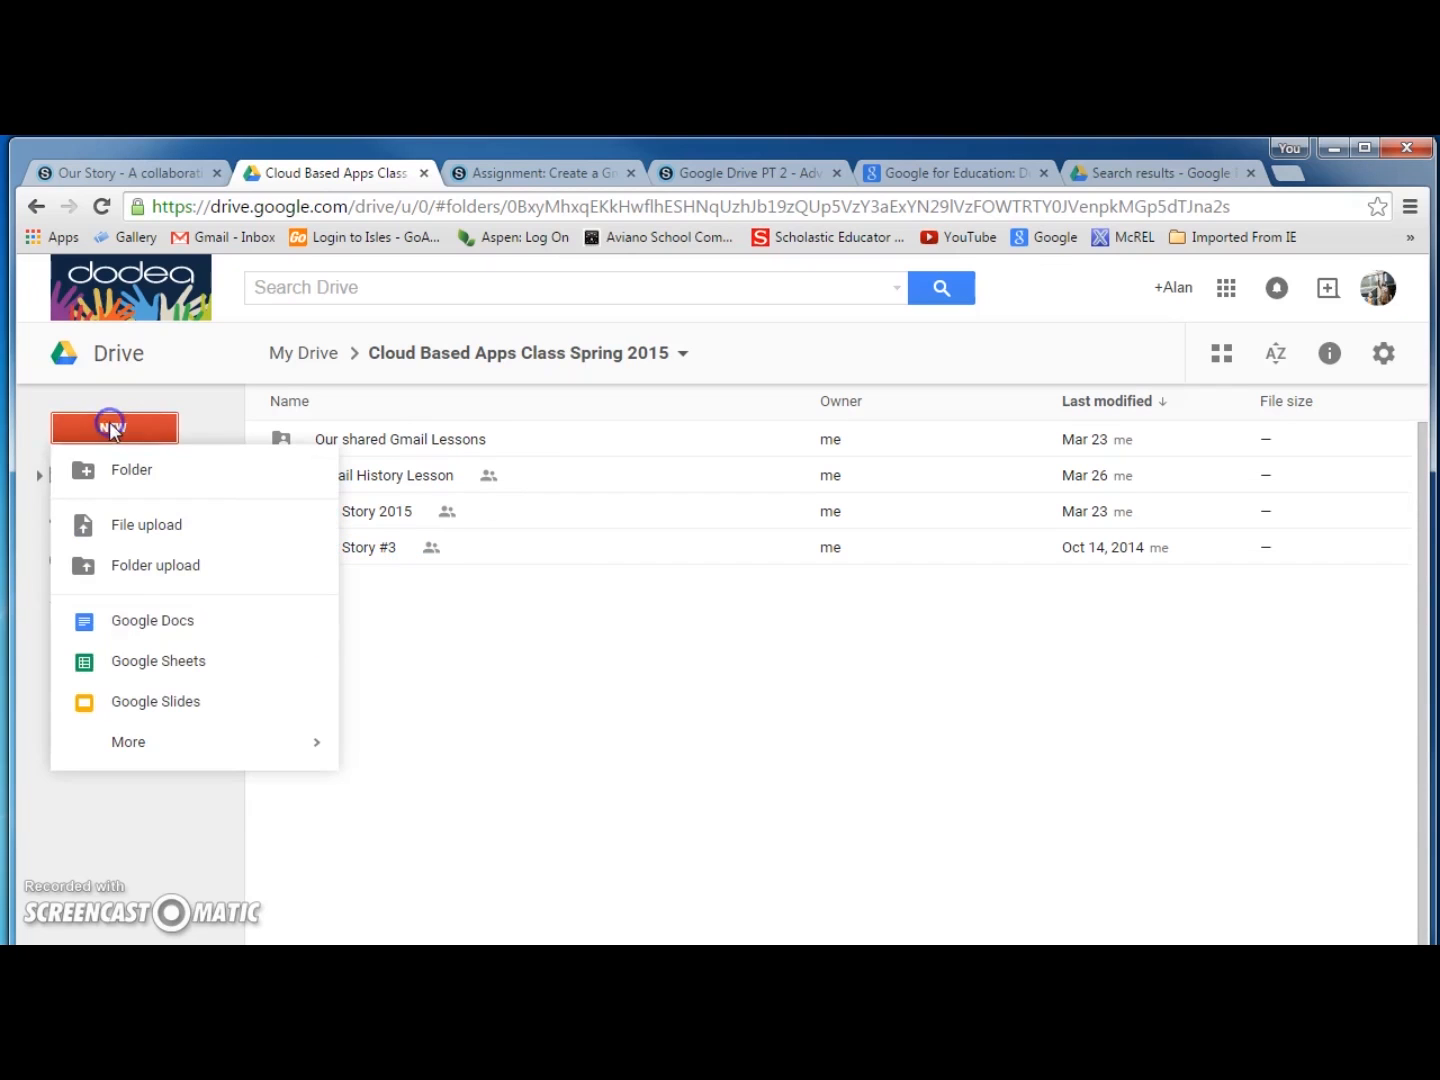
left_click(134, 630)
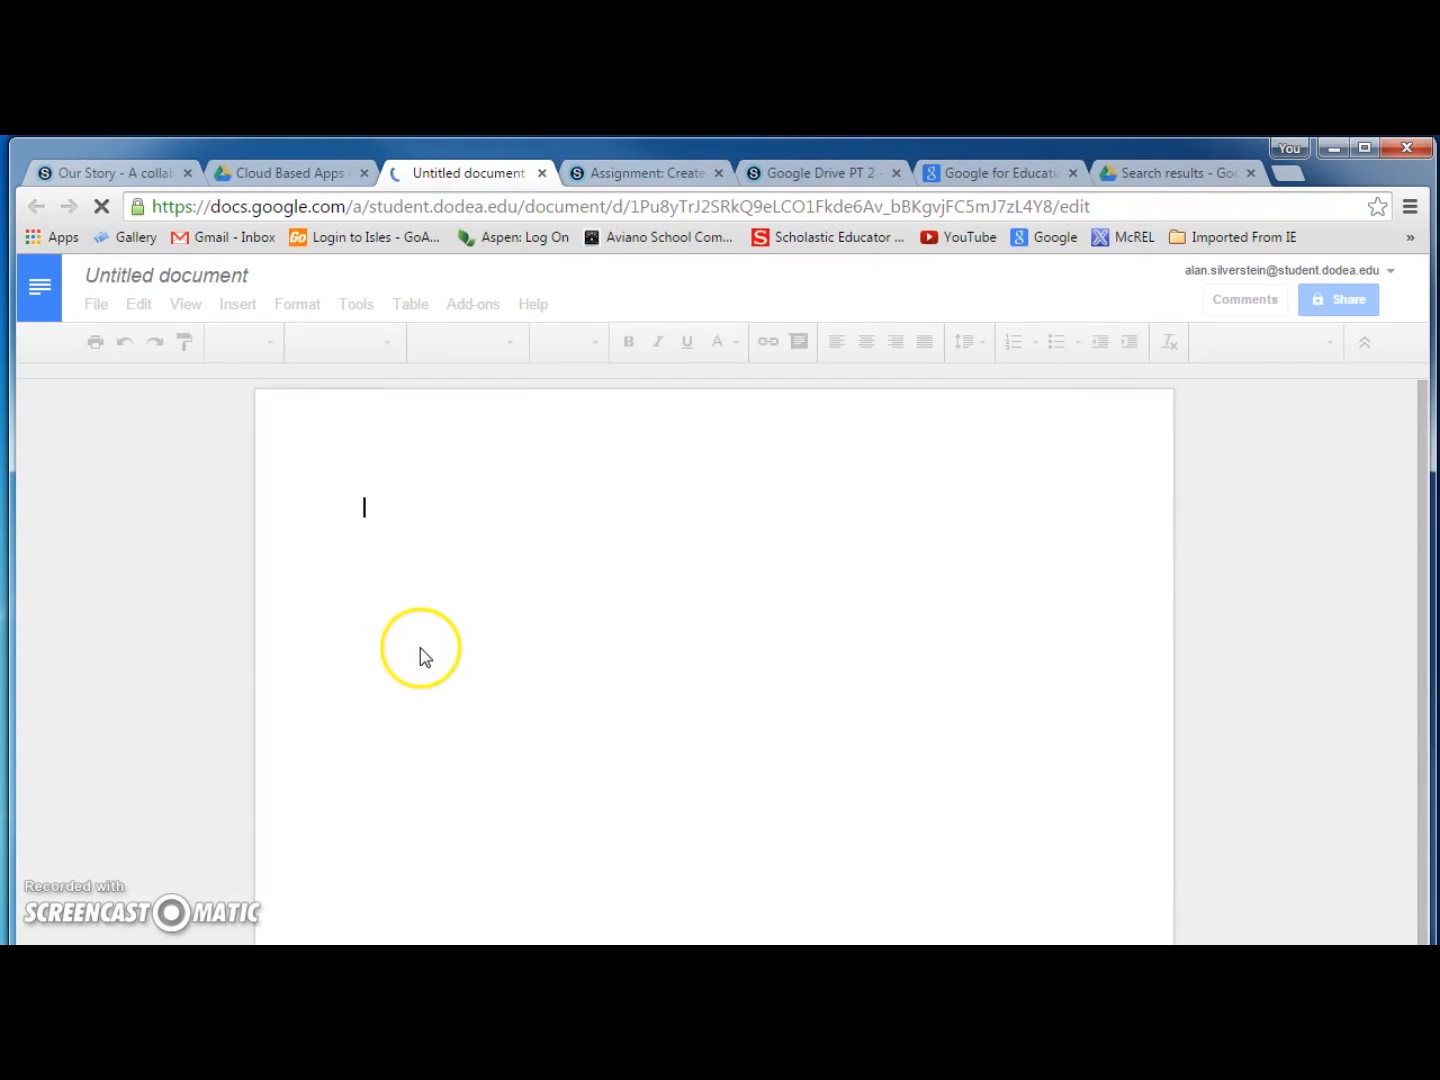
left_click(190, 275)
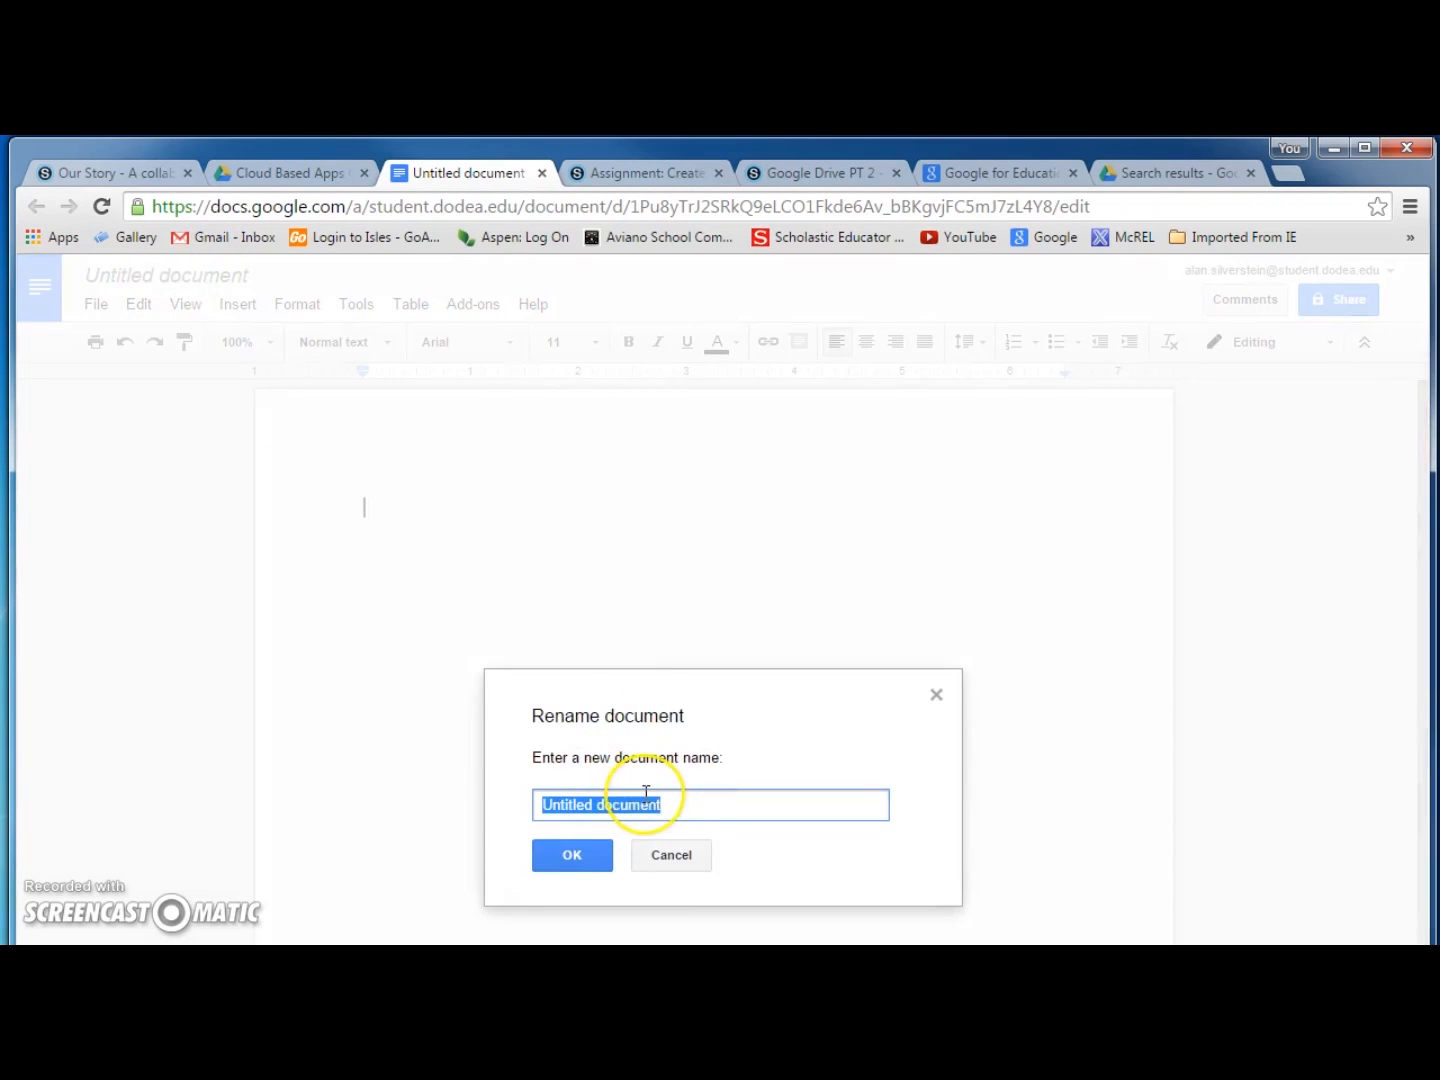
type("Collab Story")
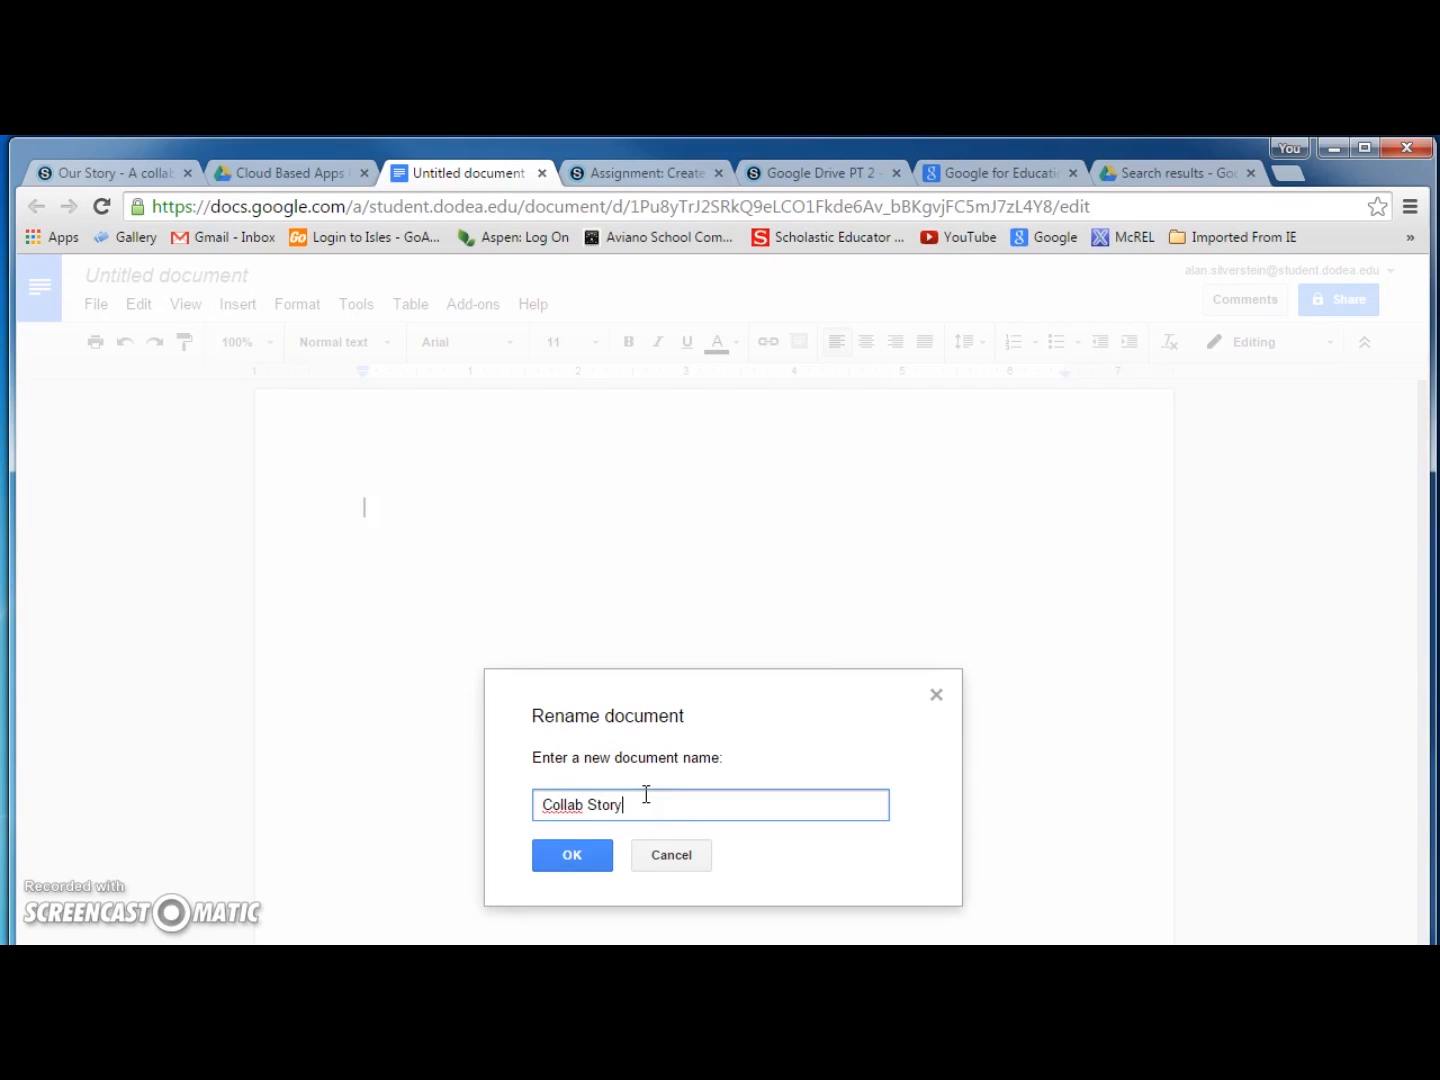
left_click(584, 858)
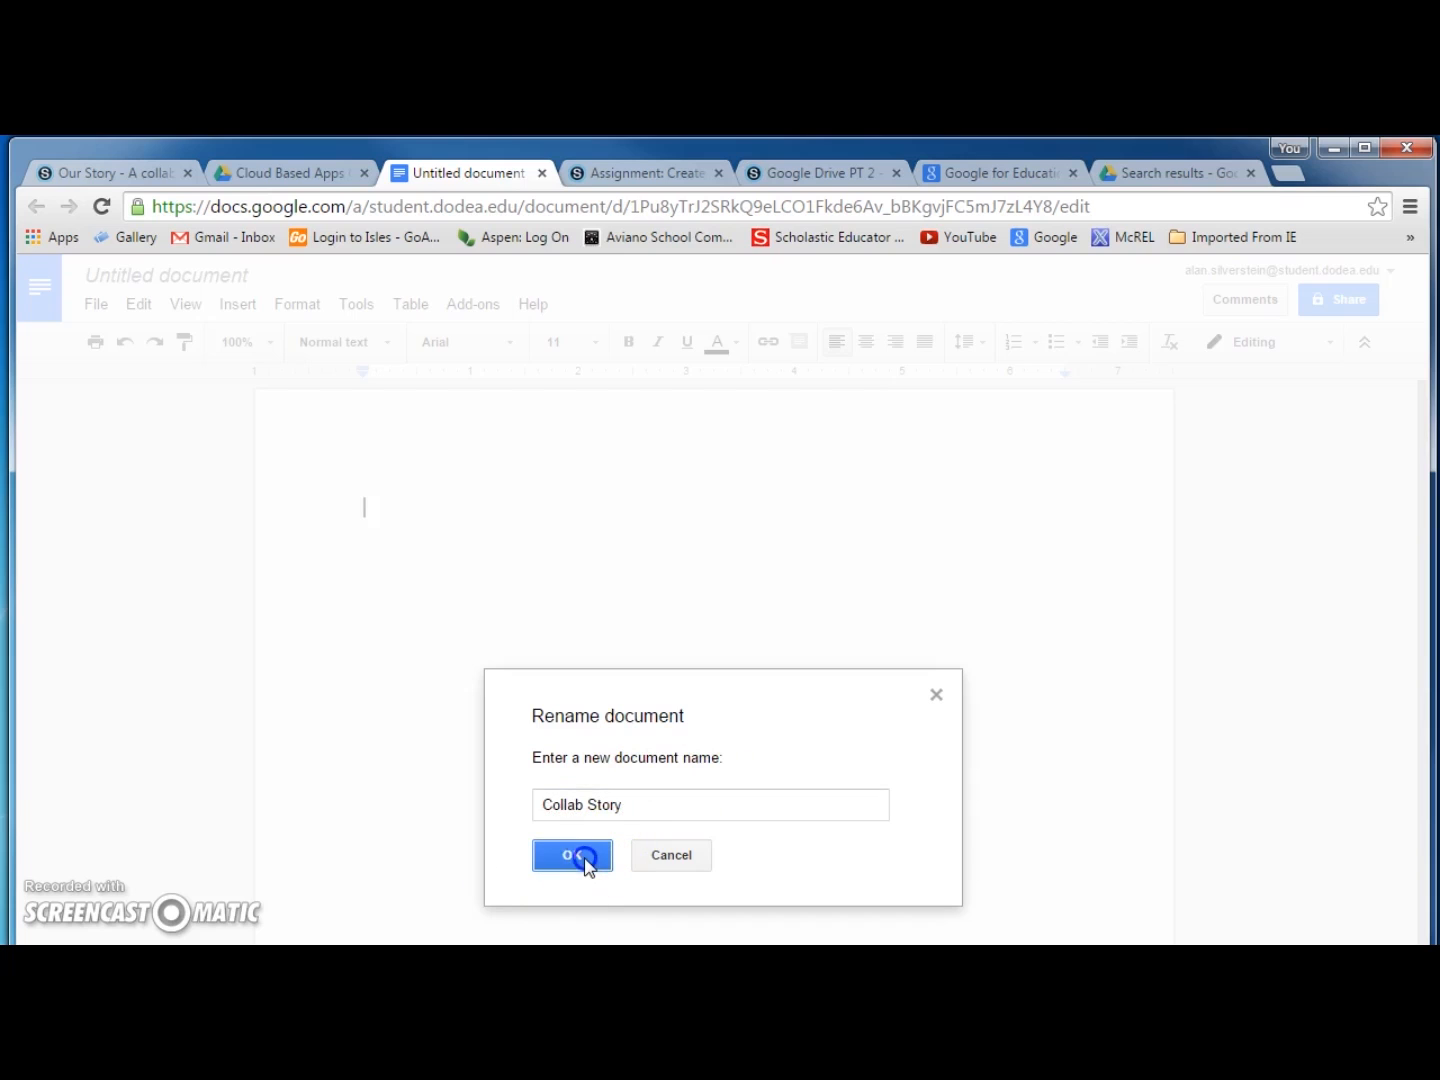
left_click(643, 815)
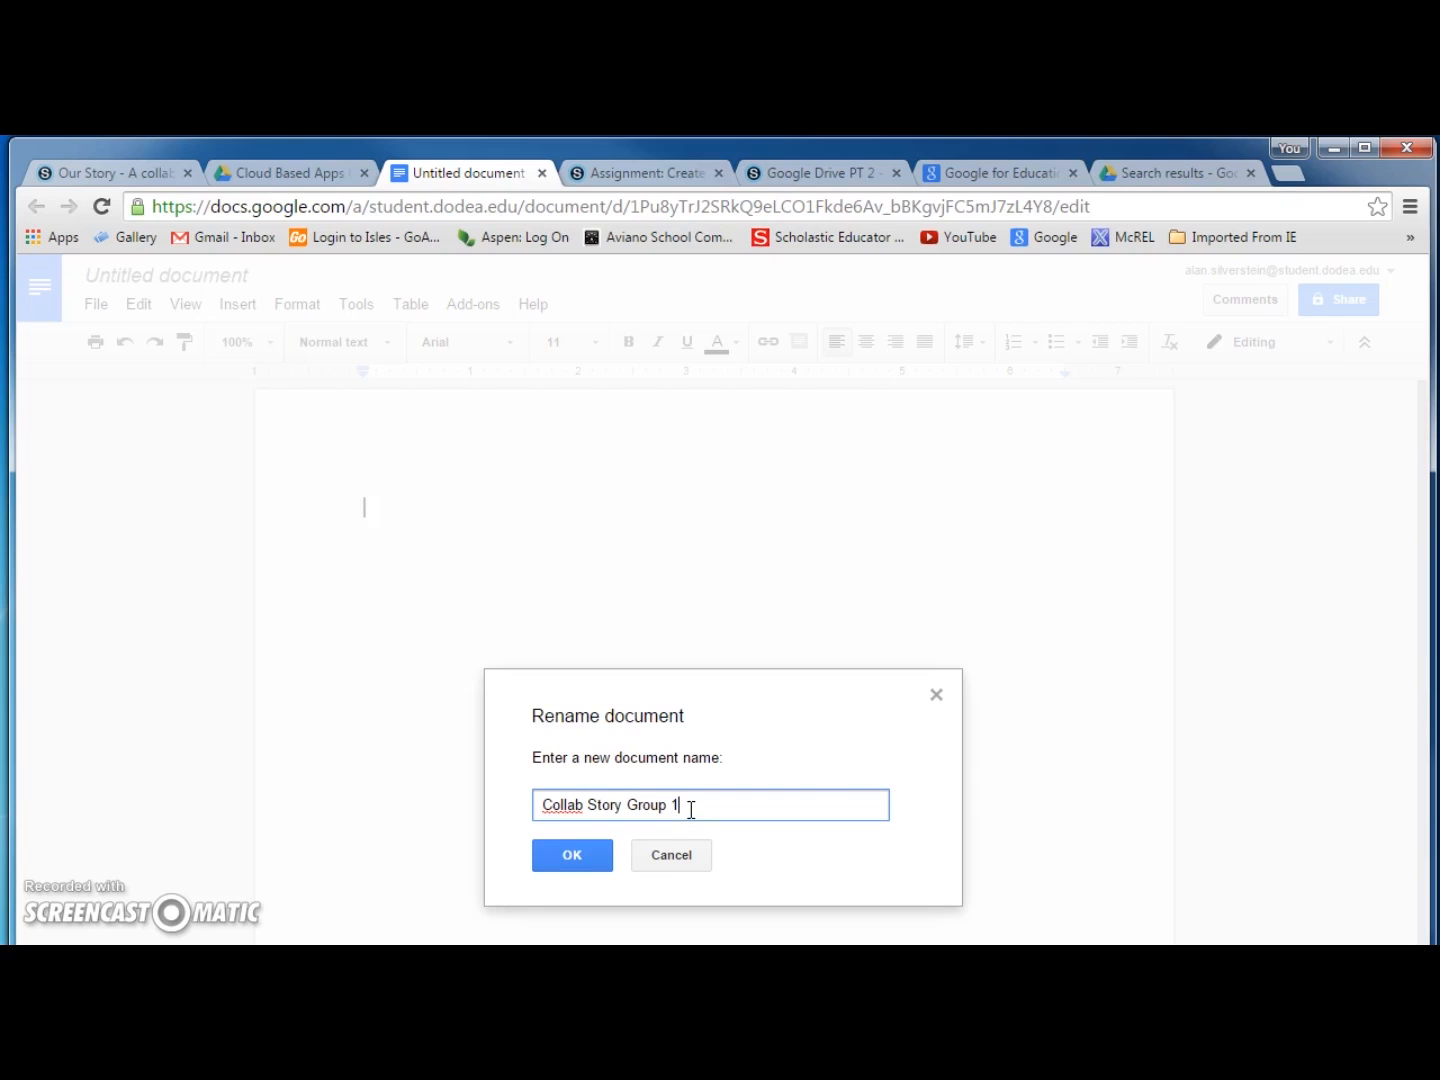
left_click(583, 858)
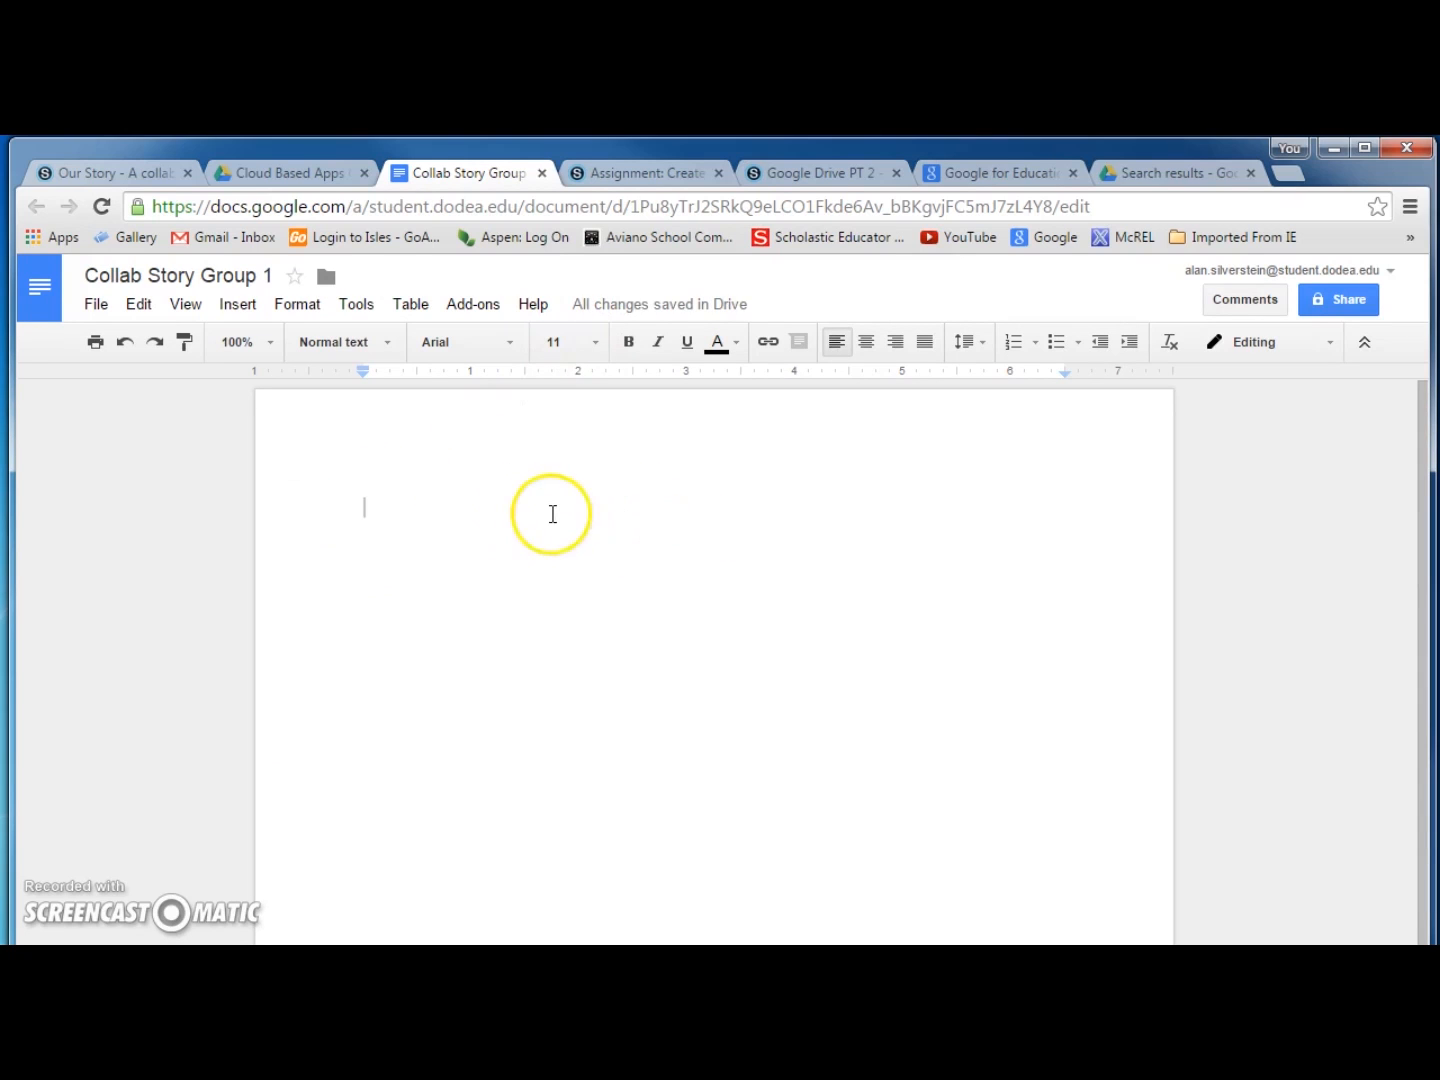
left_click(540, 174)
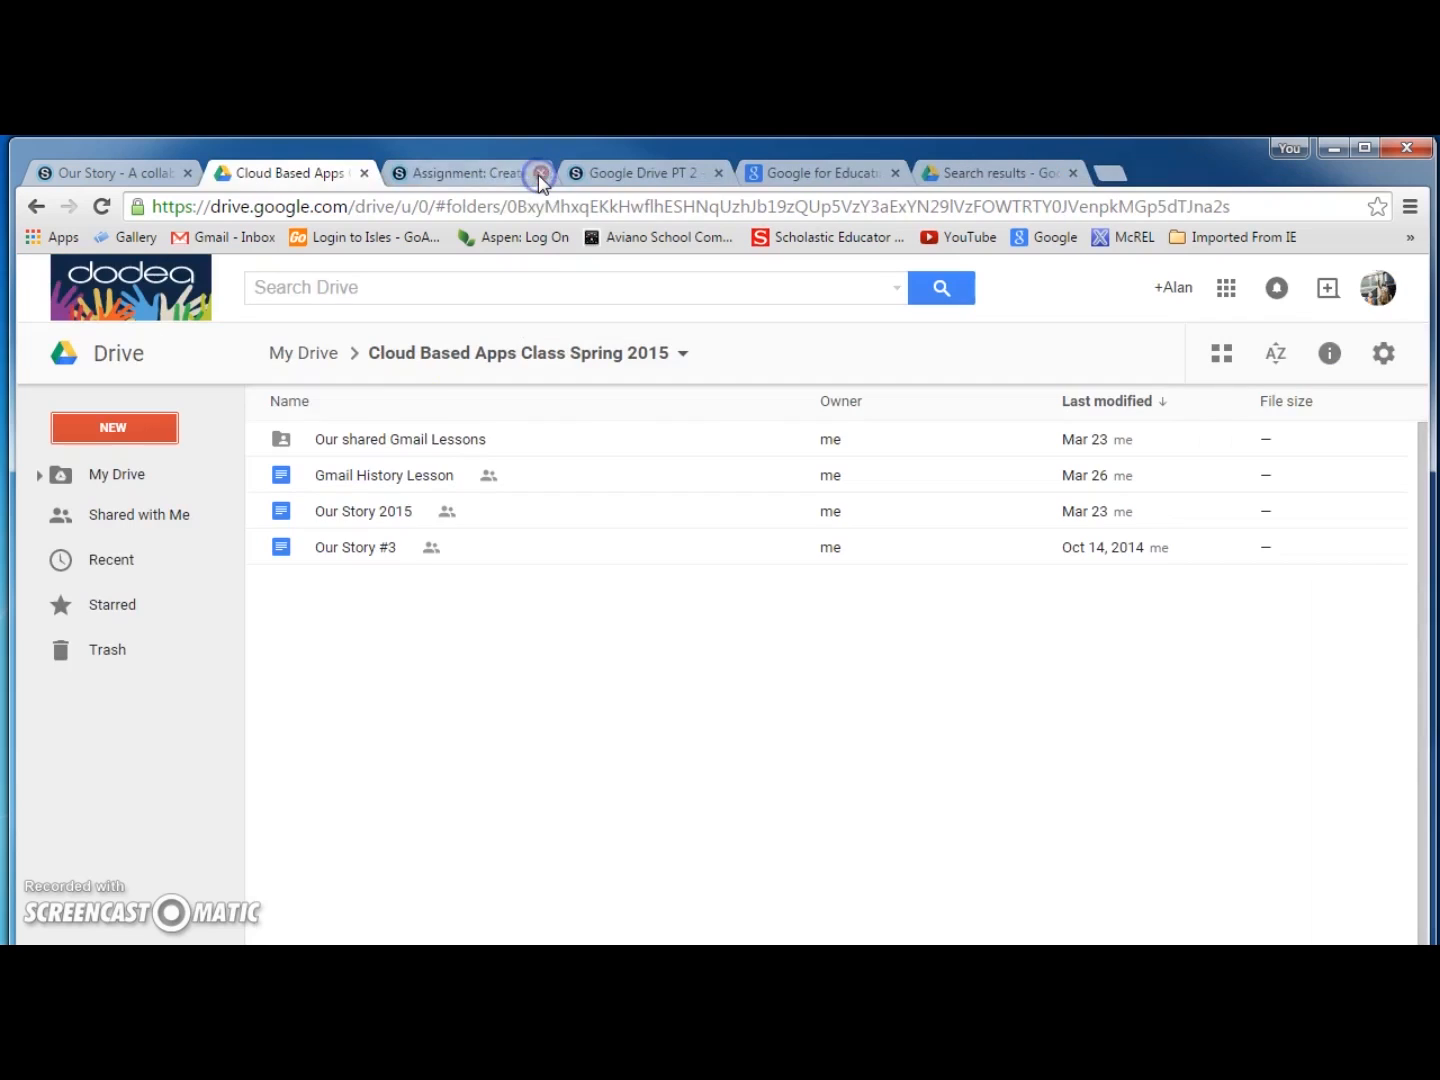
Open the Our Story #3 document from the class folder and display the Research tool beside it
double_click(339, 552)
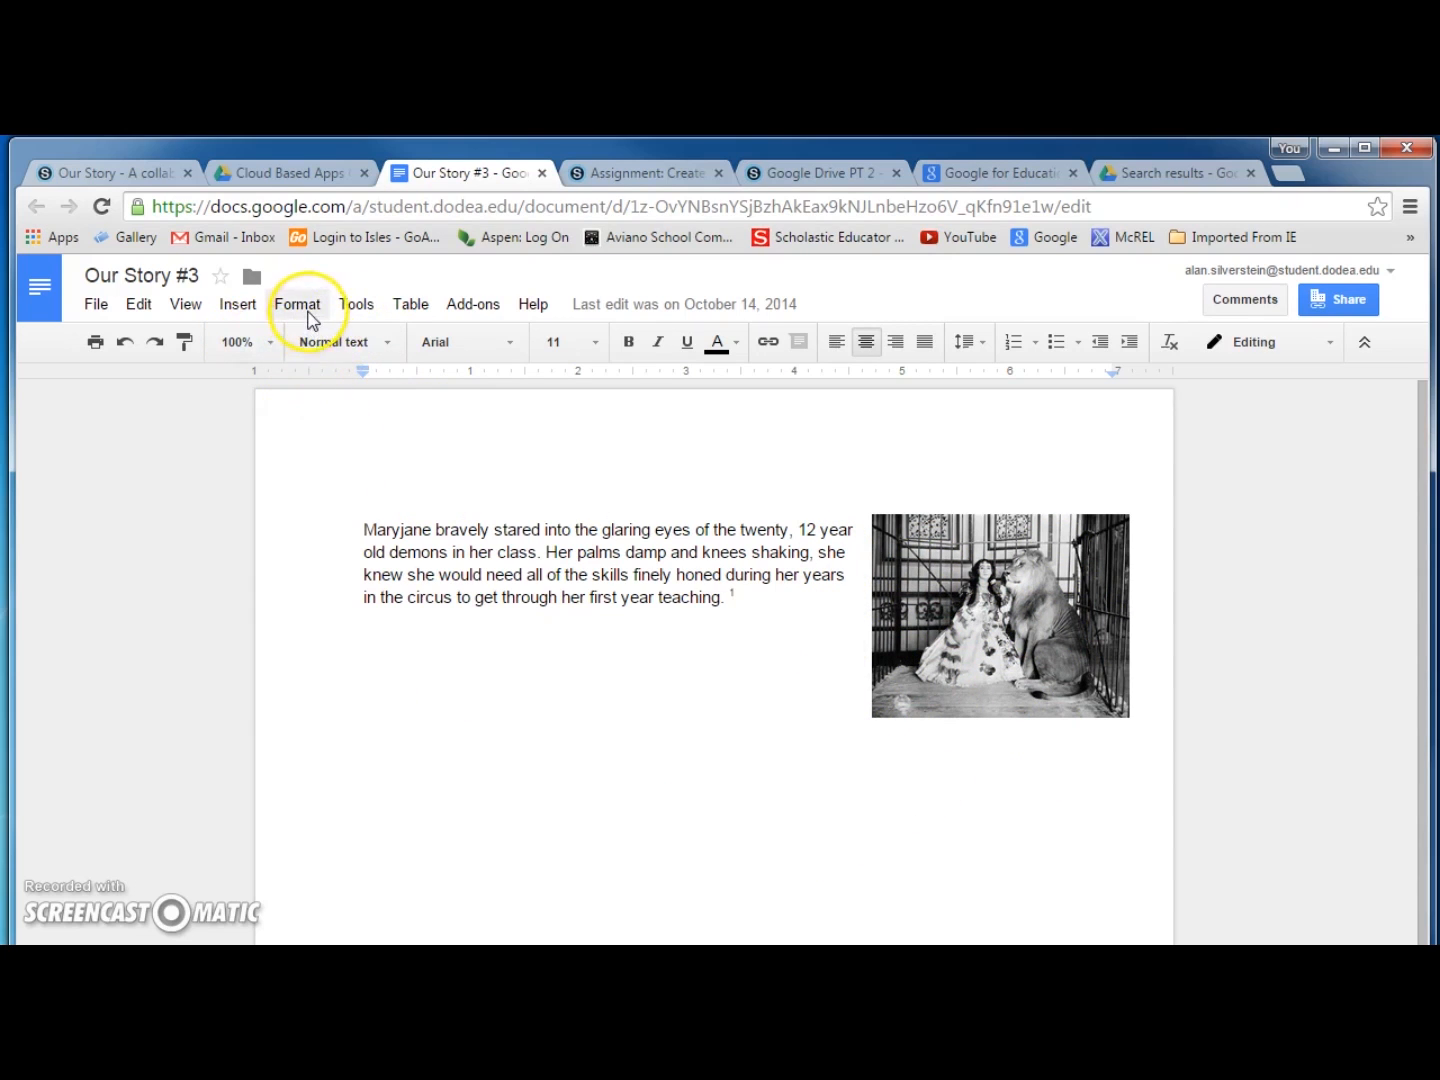
left_click(360, 306)
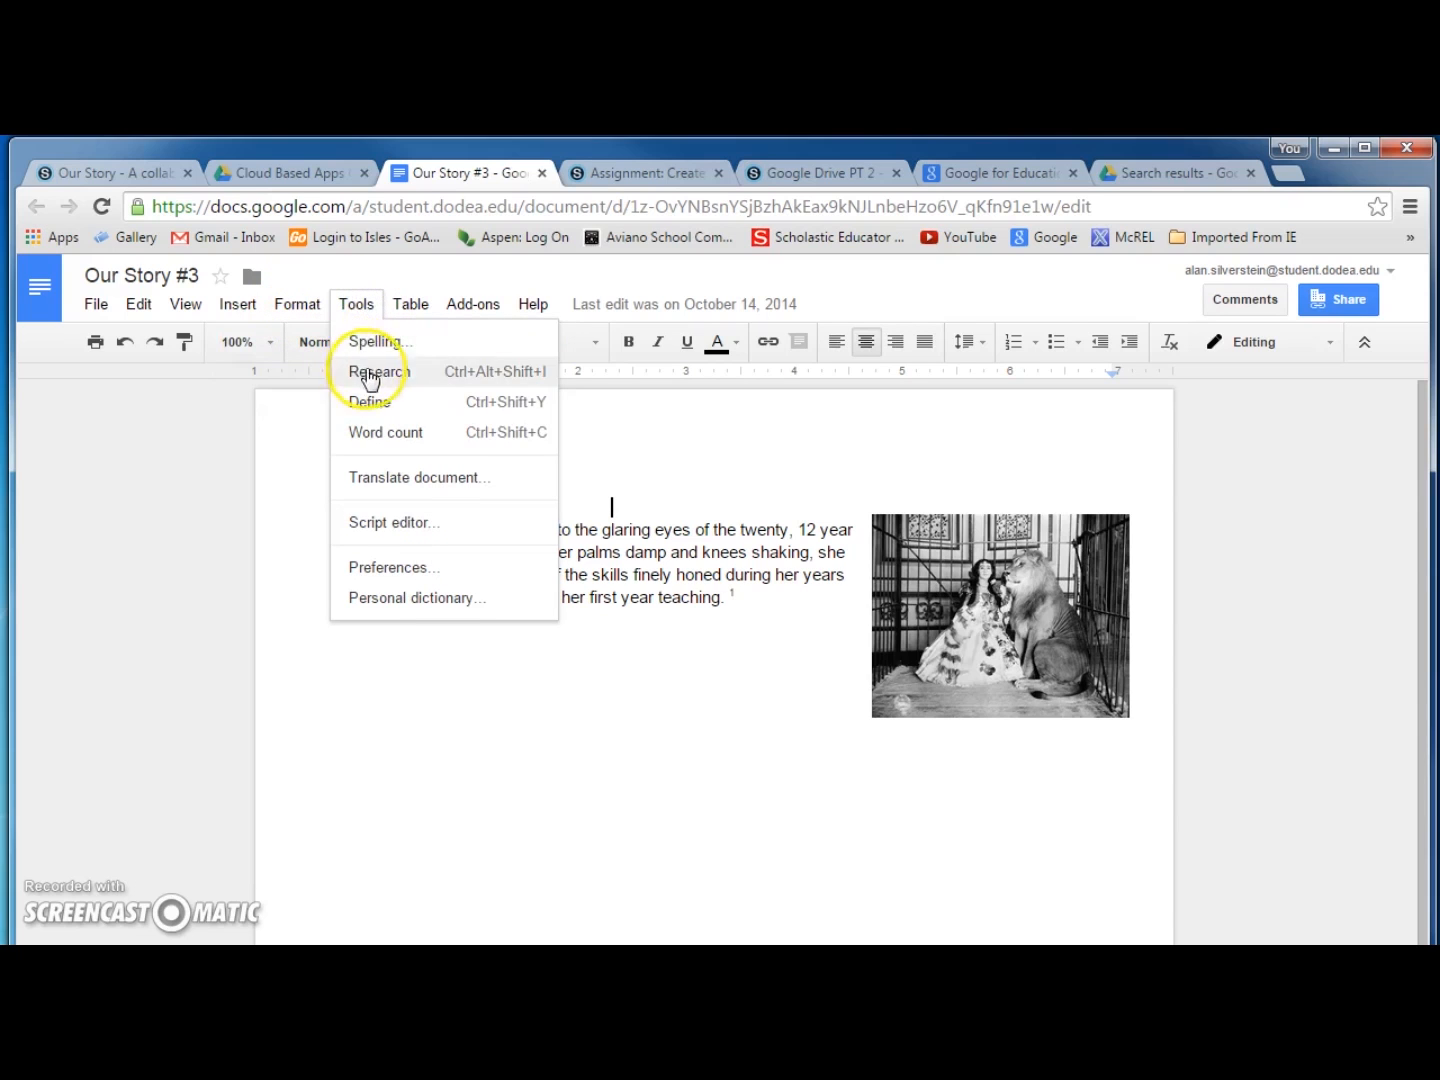
left_click(372, 373)
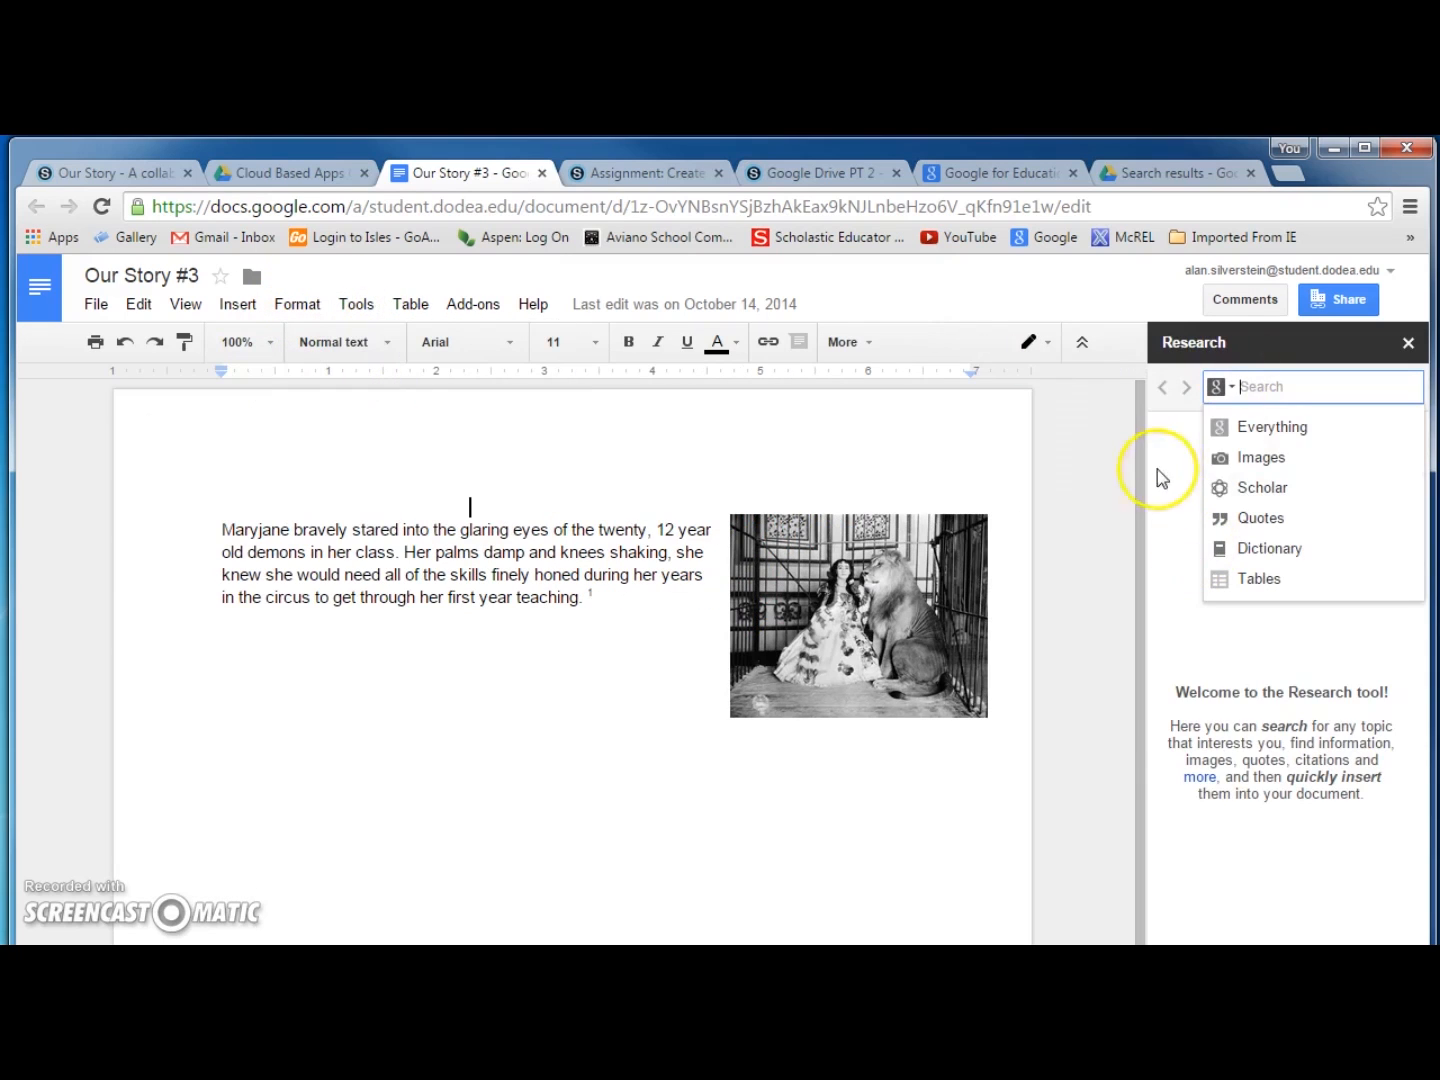
left_click(360, 306)
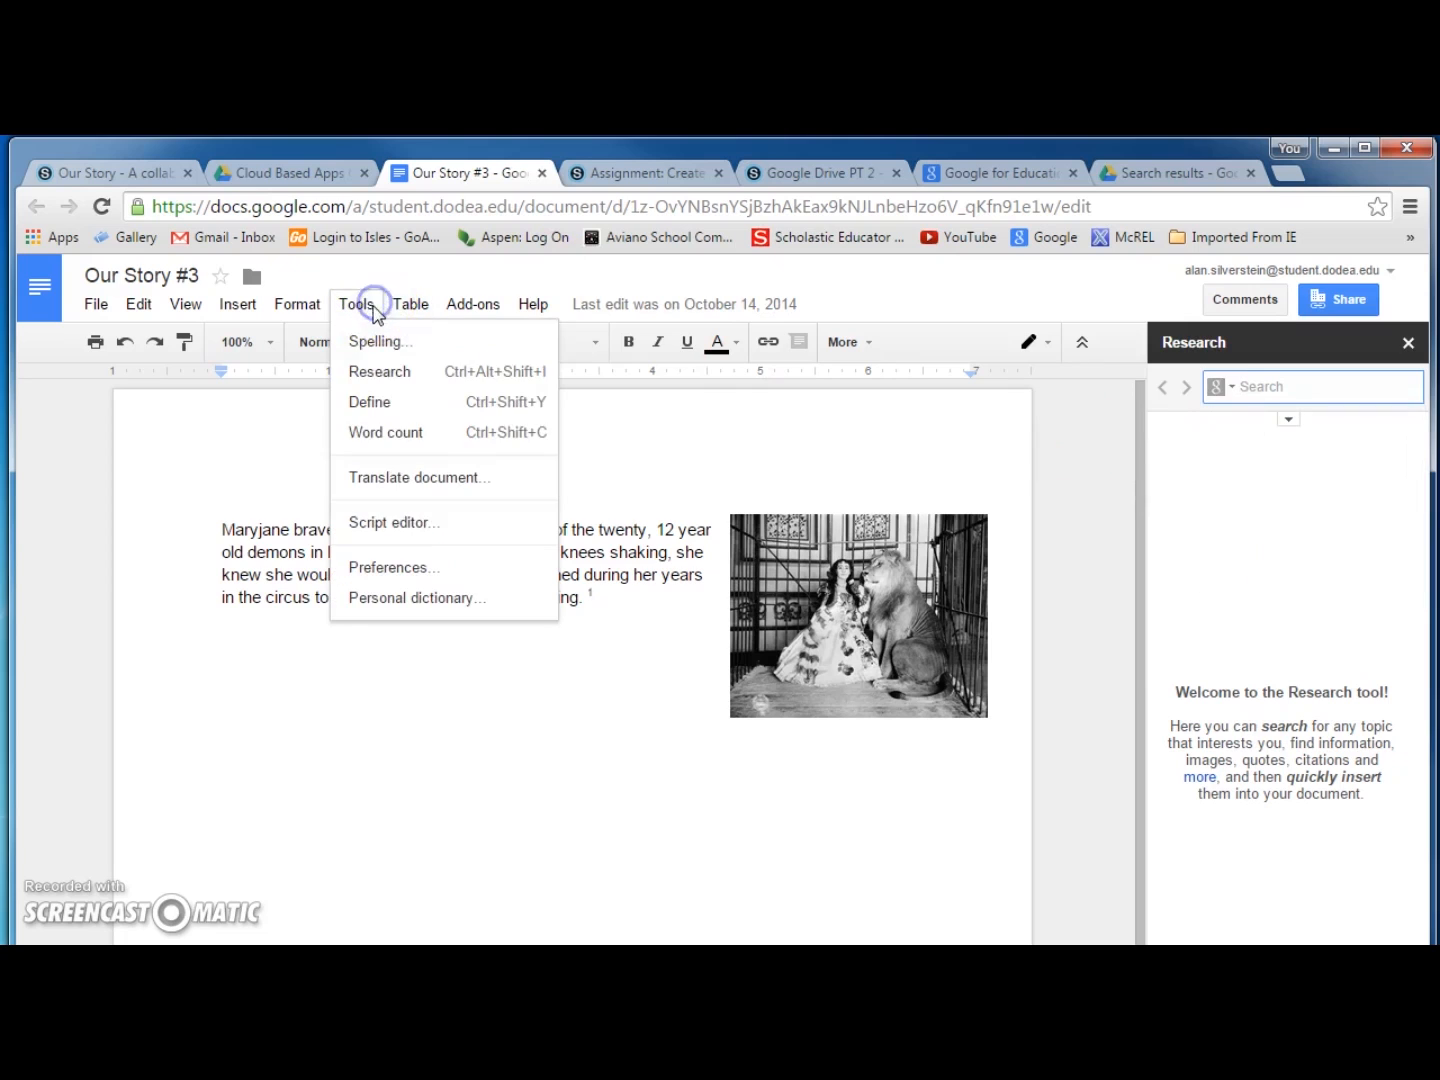
left_click(620, 779)
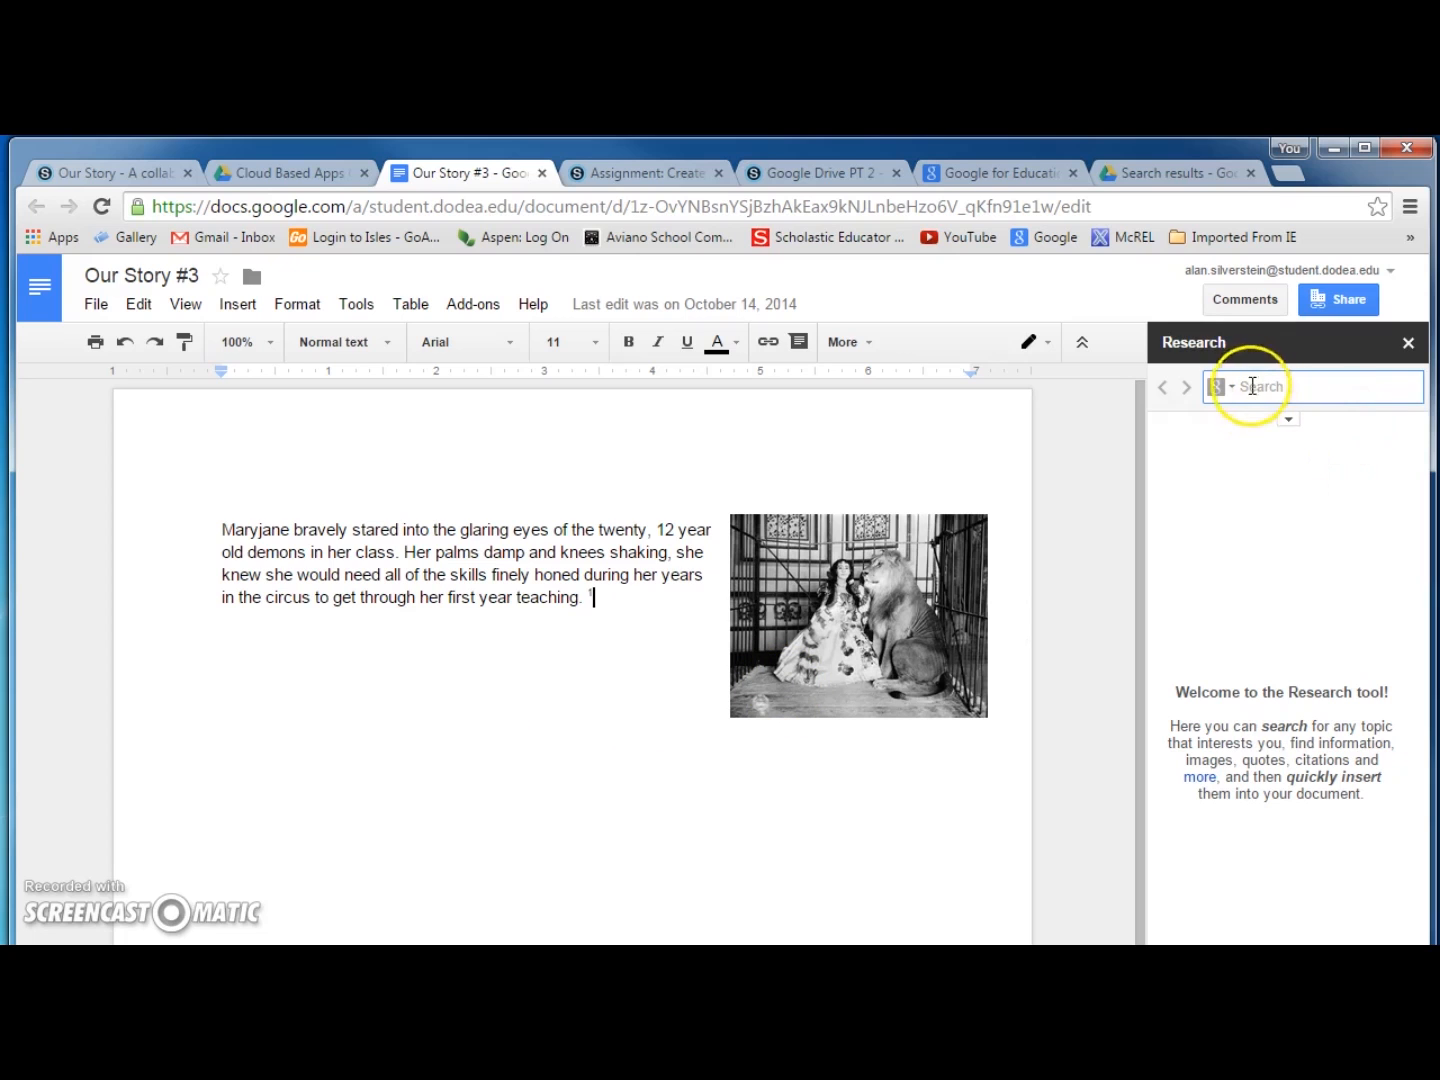
Restrict the Research tool to images and search for "Perolous cartoon"
left_click(1236, 390)
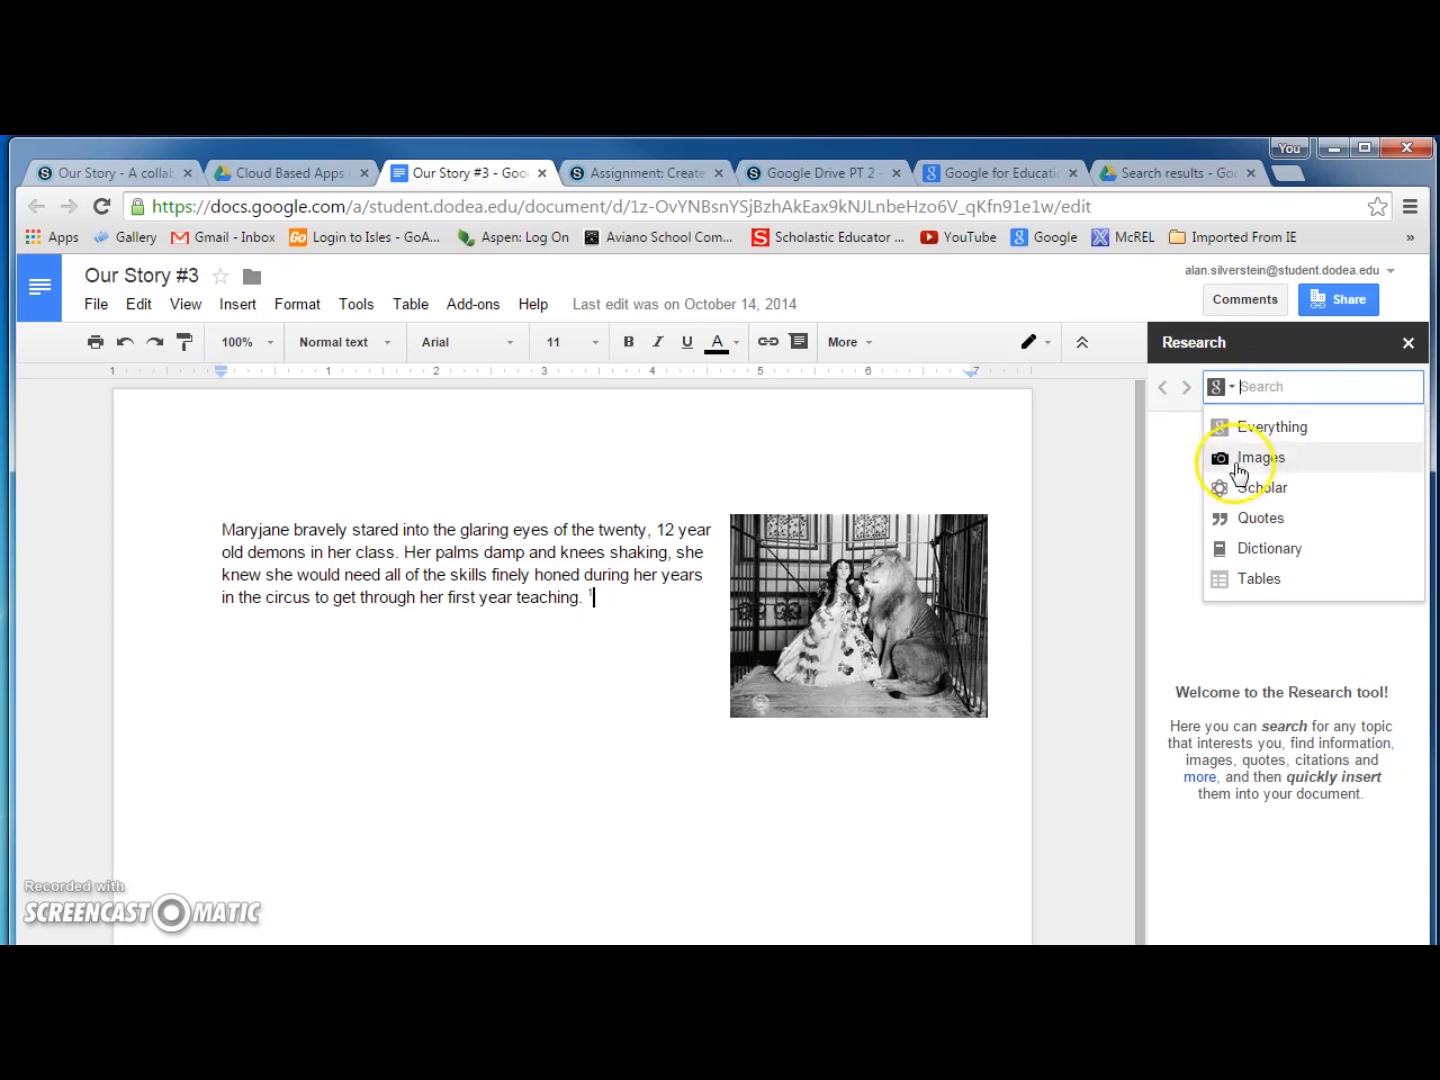
left_click(1245, 458)
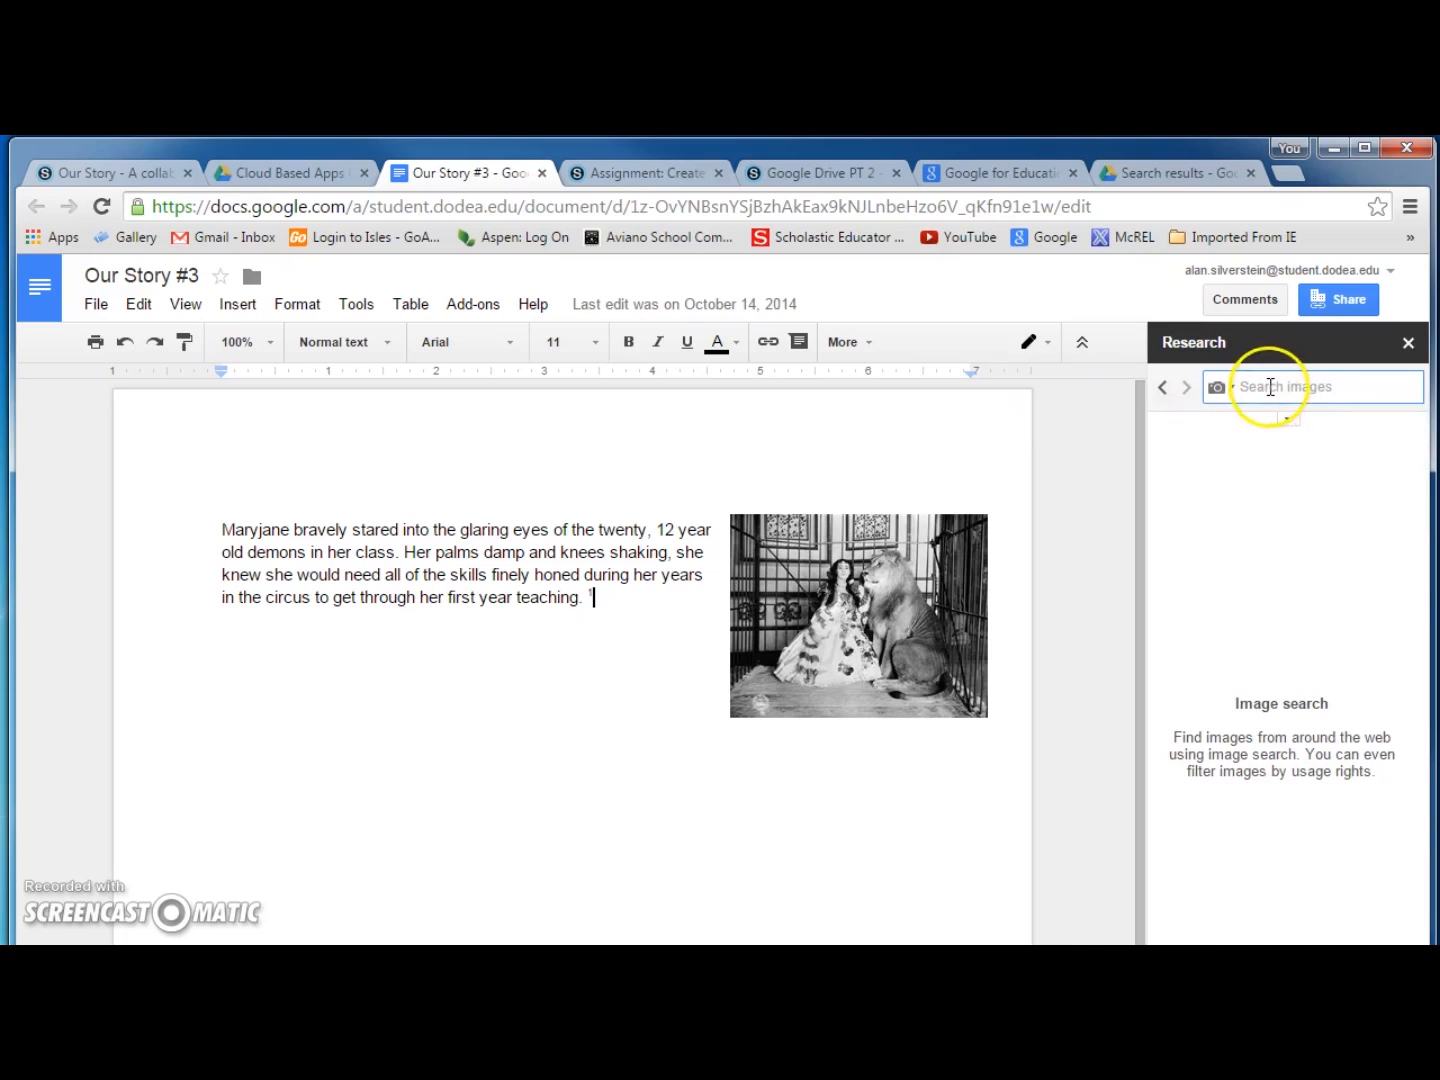
left_click(1268, 387)
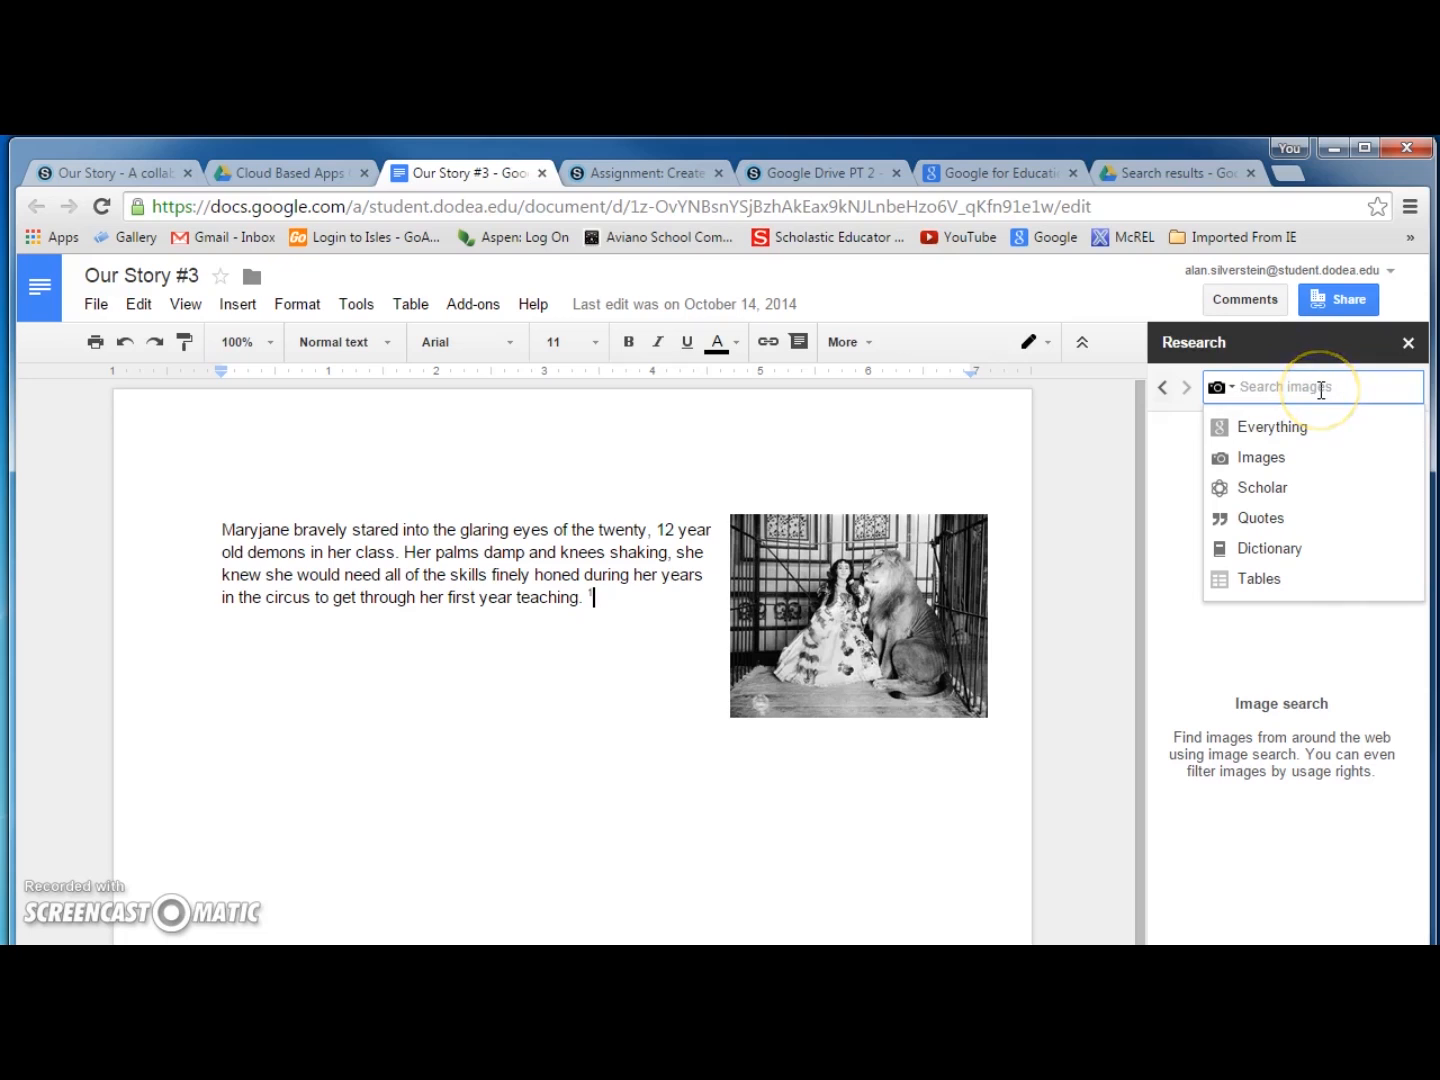
type("Per")
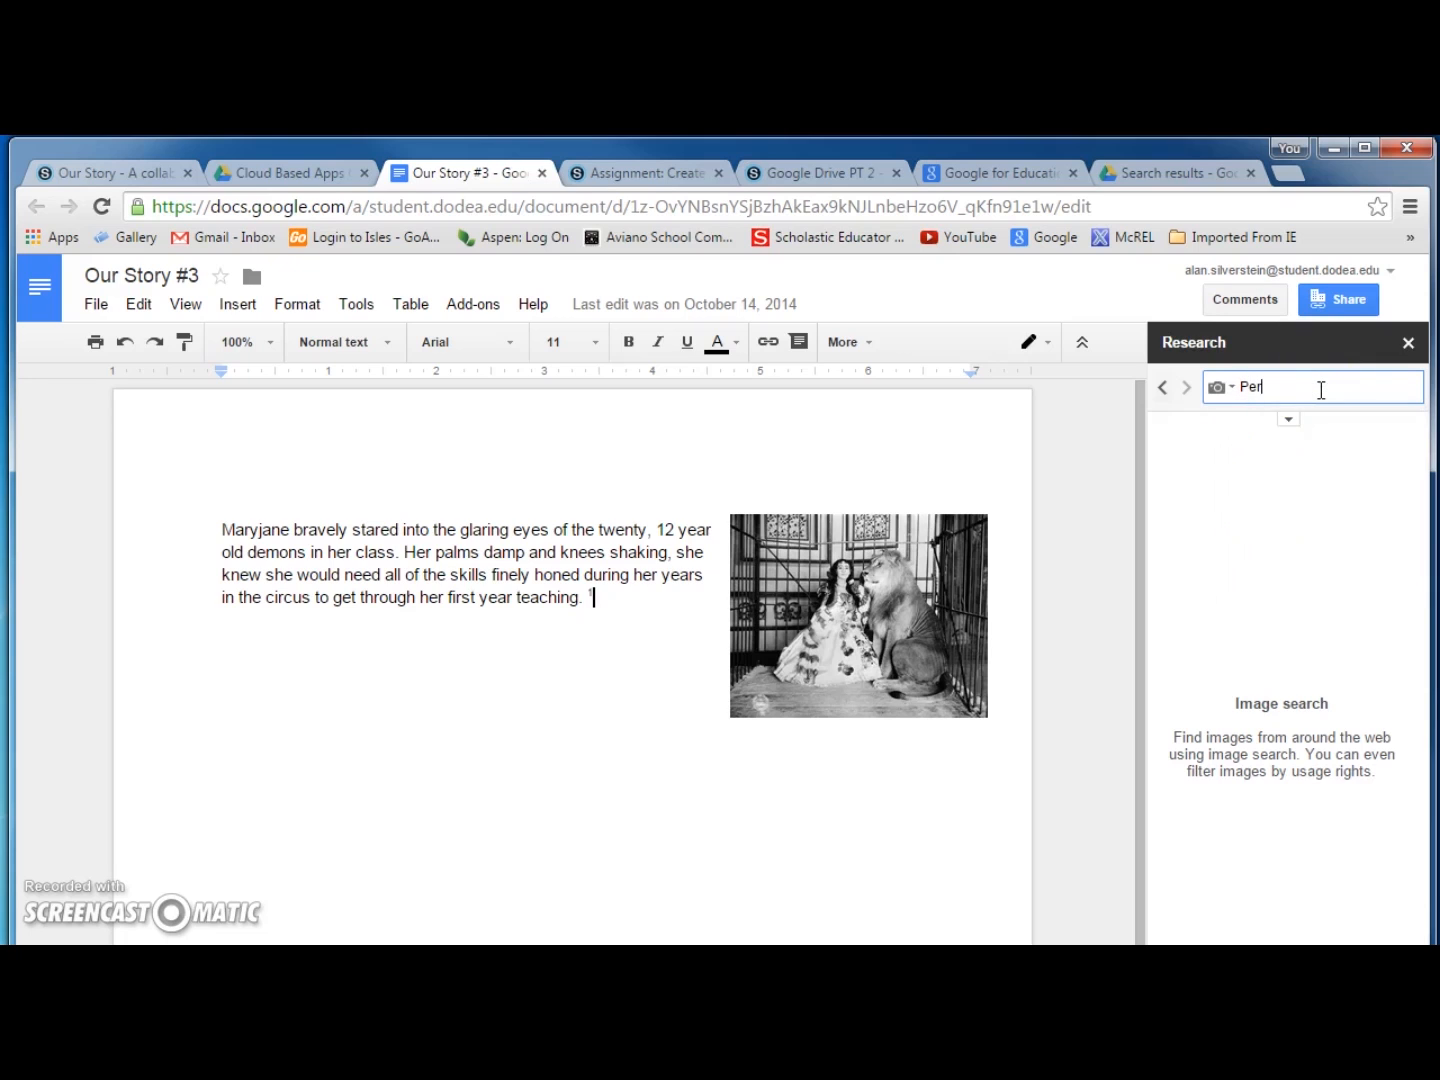
type("lous")
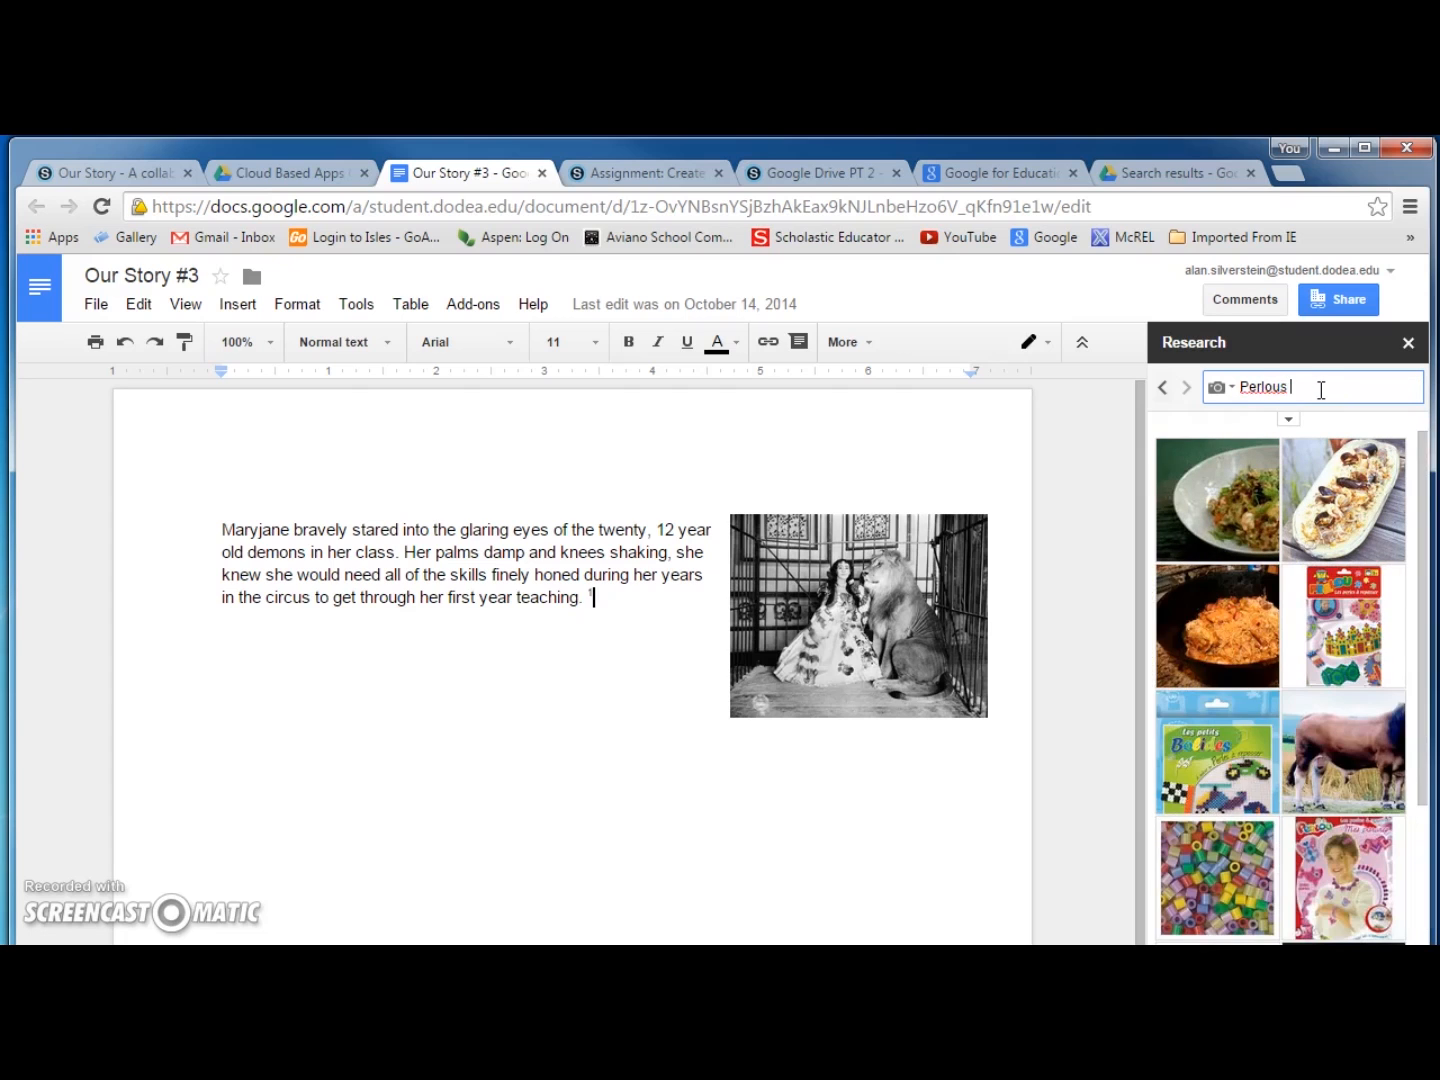
type("cartoon")
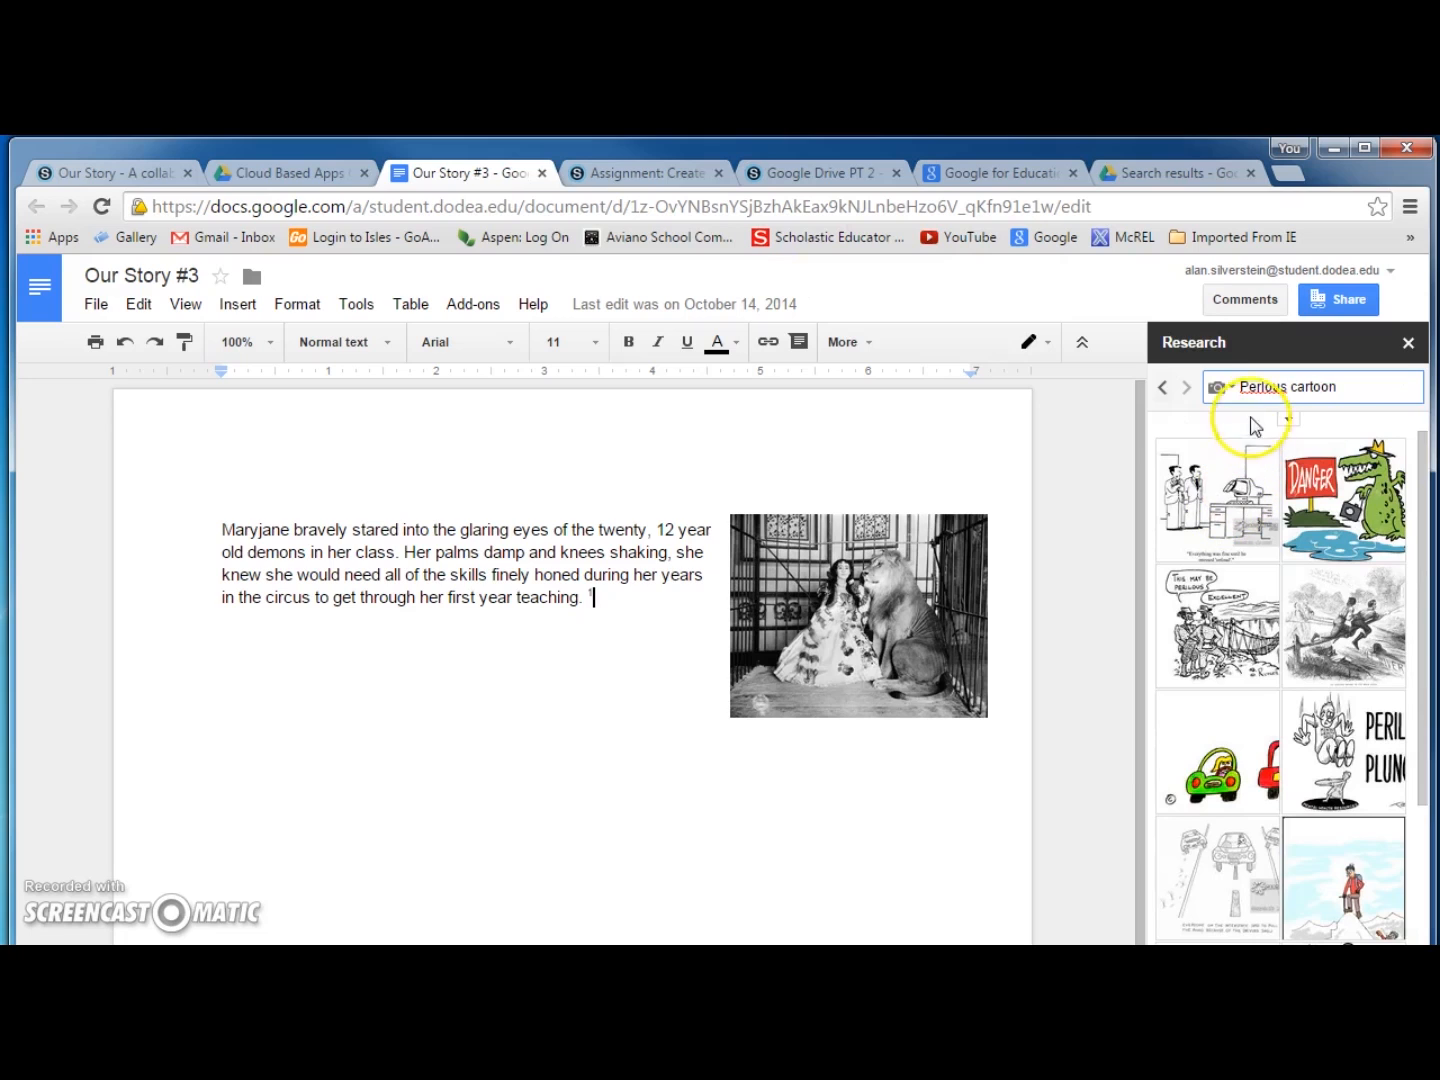
left_click(1262, 387)
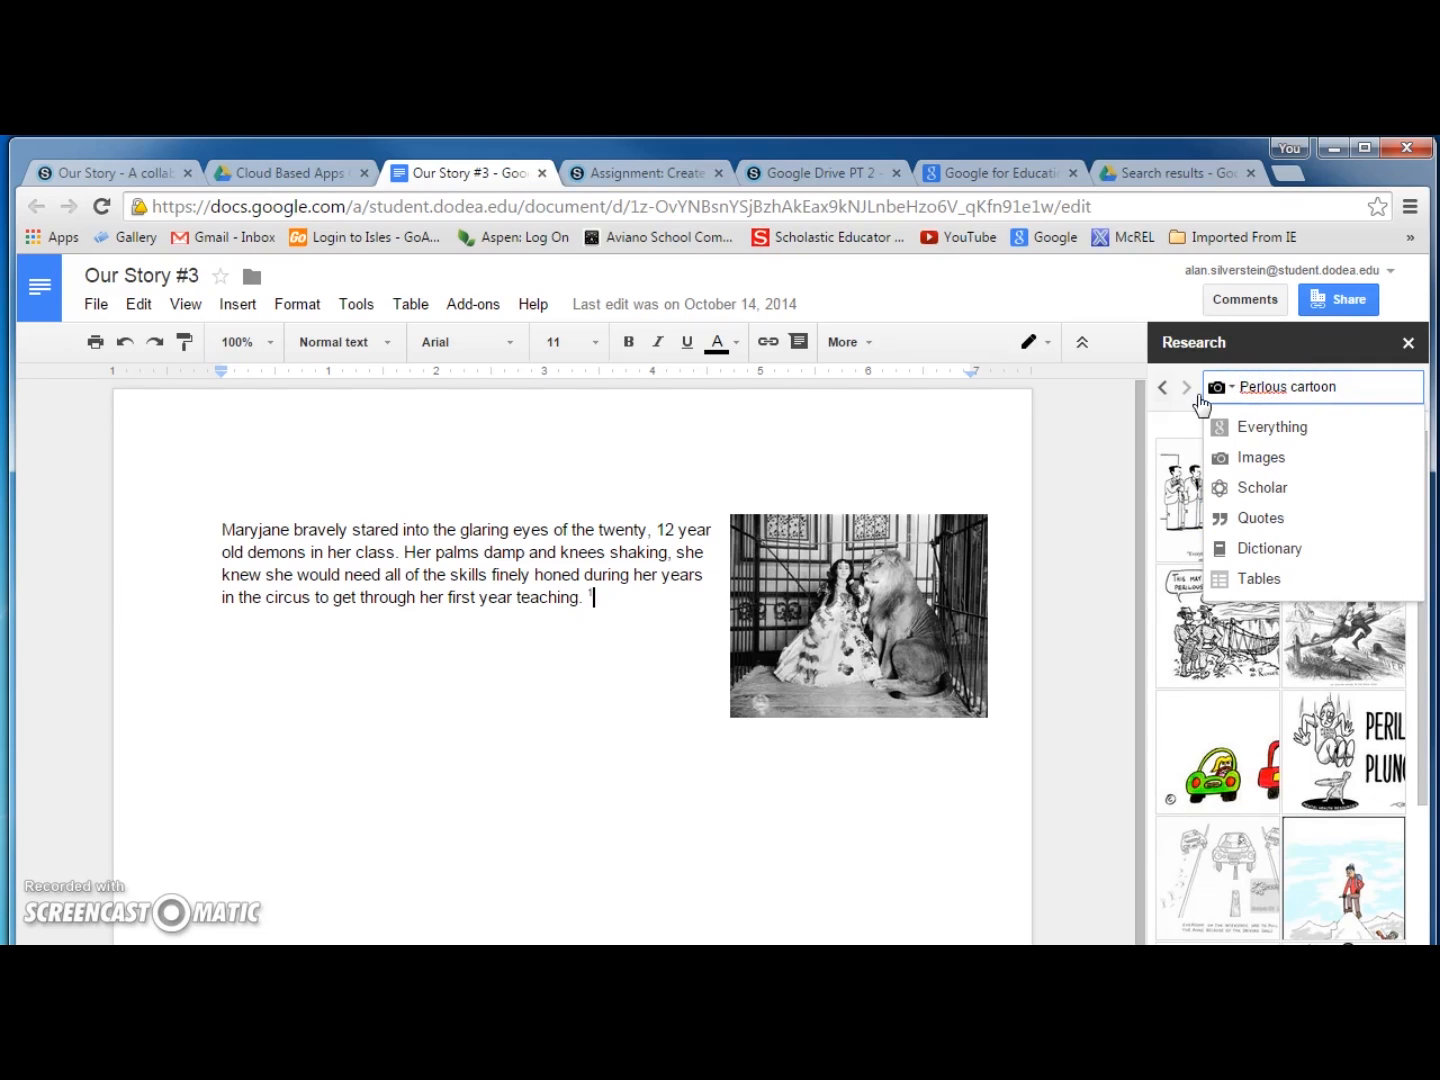
type("o")
key("Return")
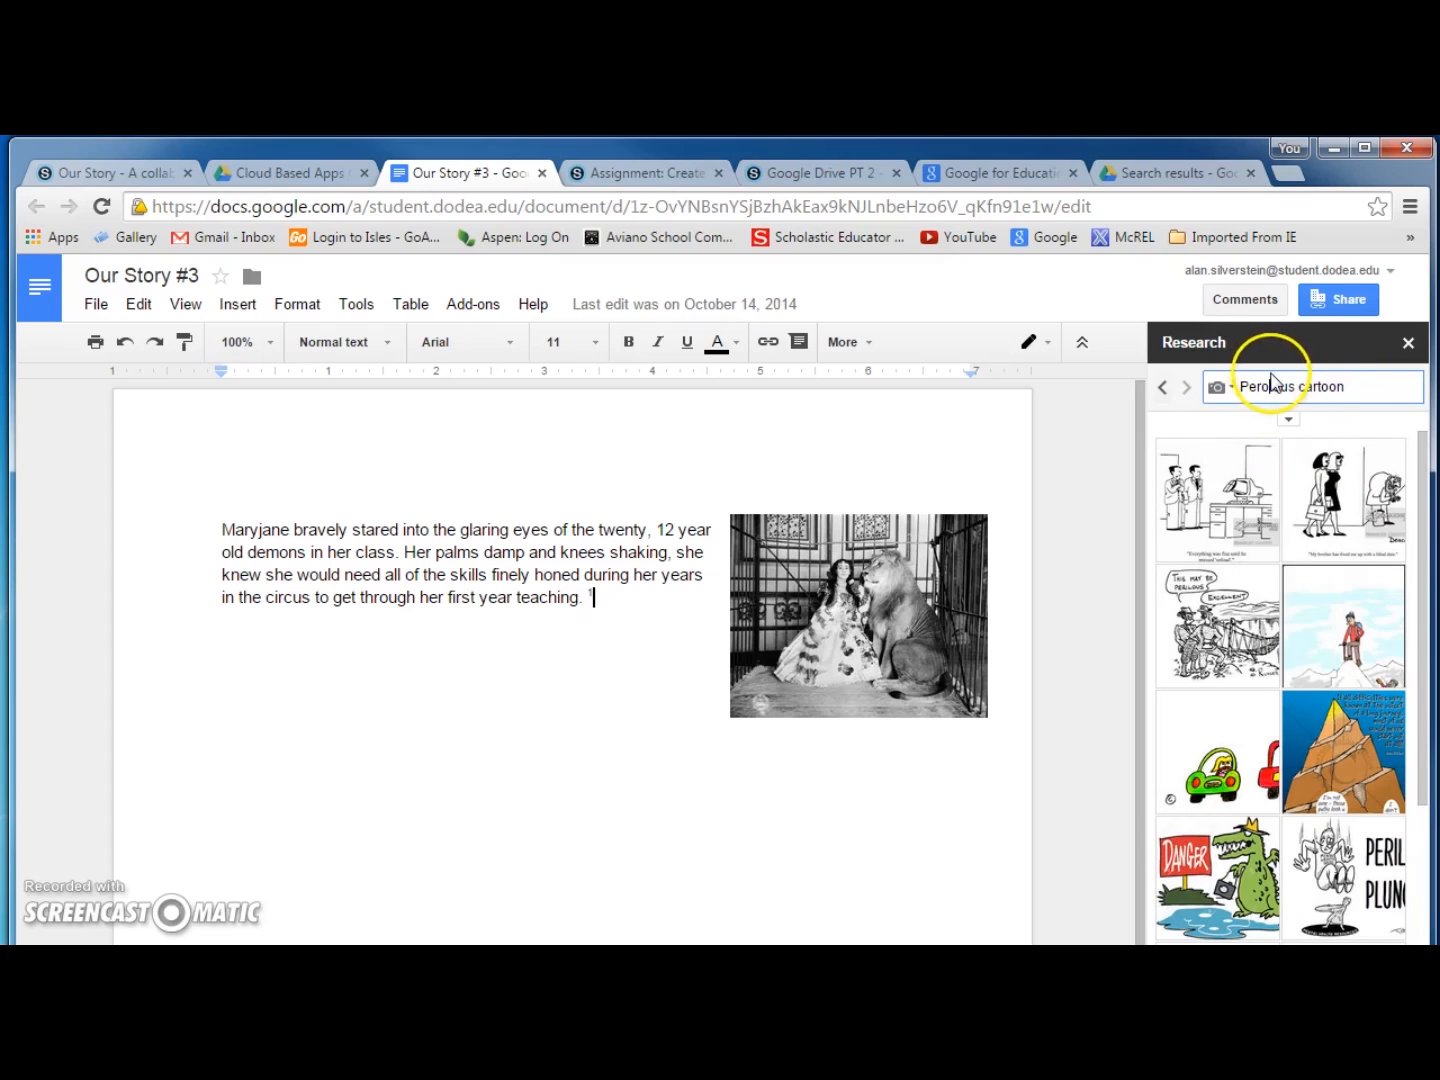
Insert the crocodile cartoon with the Danger sign from the image results into the last line of the story paragraph
mouse_move(1220, 480)
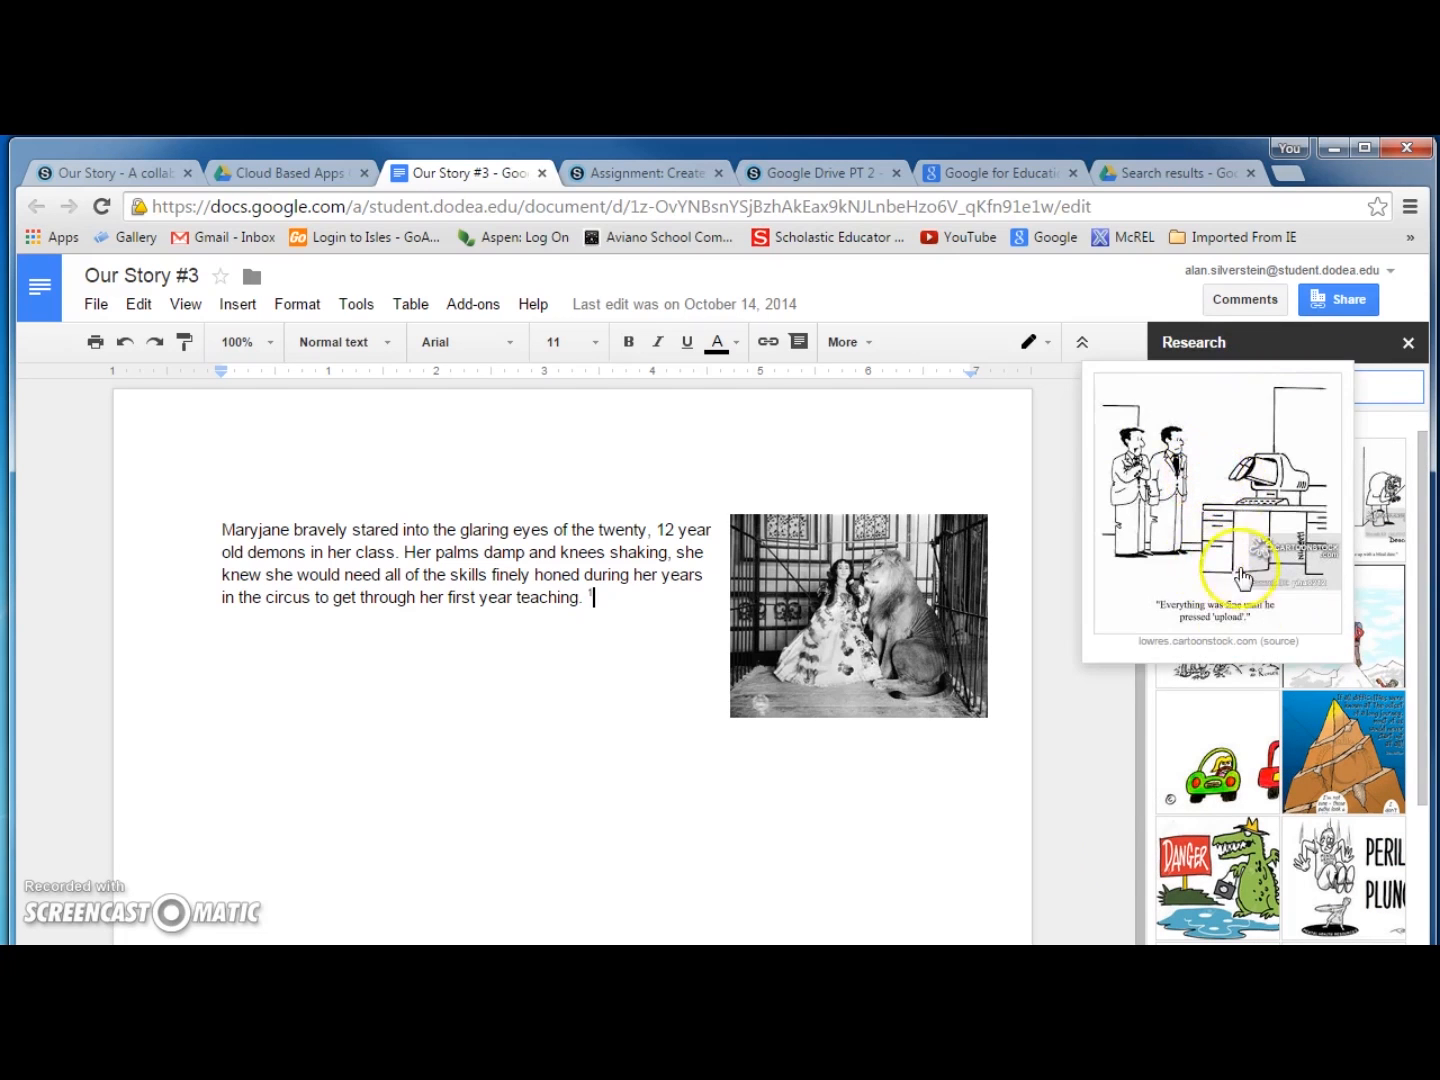
mouse_move(1227, 875)
left_click_drag(1227, 874, 434, 768)
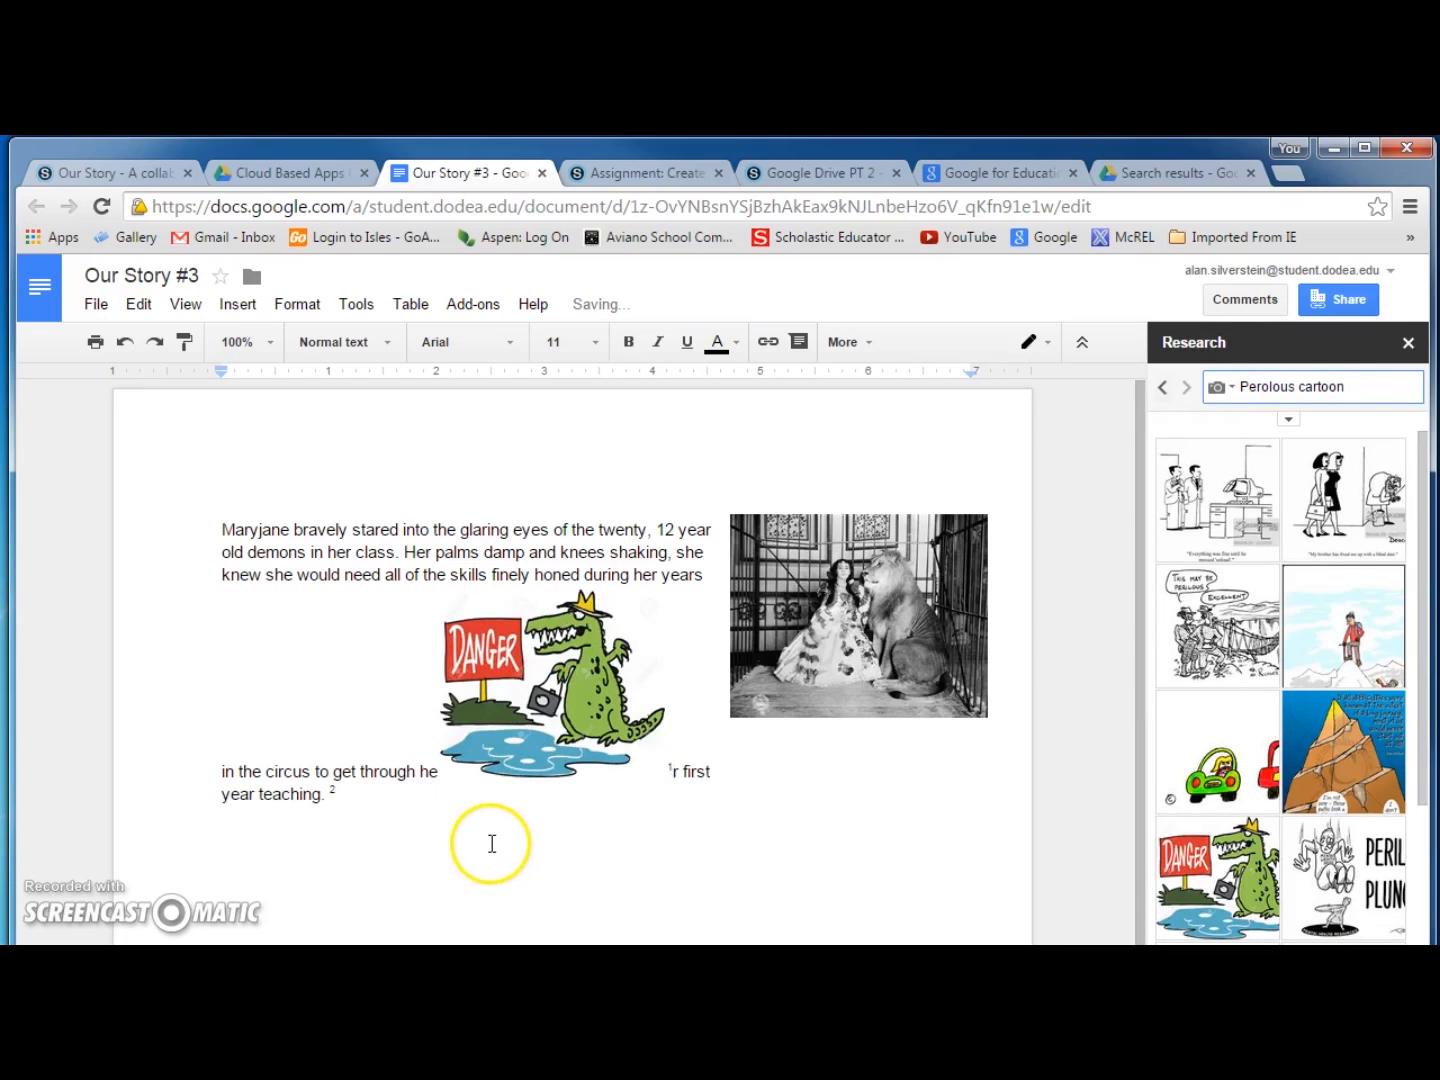
Delete the crocodile cartoon from the story paragraph
scroll(700, 861, "down", 3)
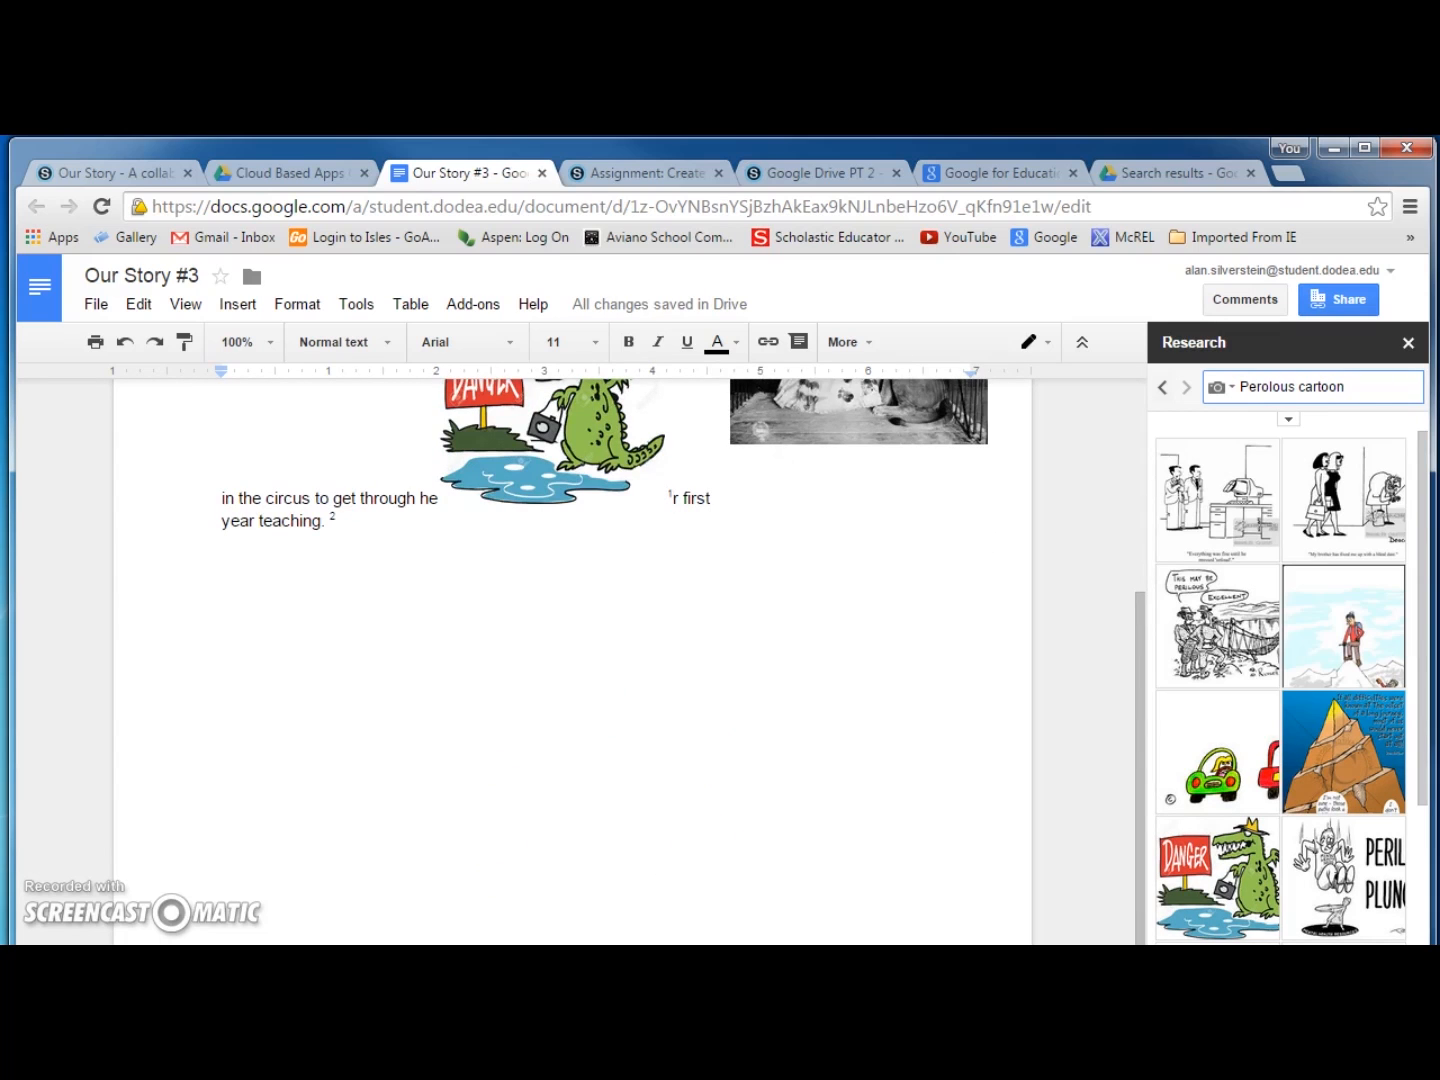
scroll(450, 720, "up", 3)
left_click(561, 702)
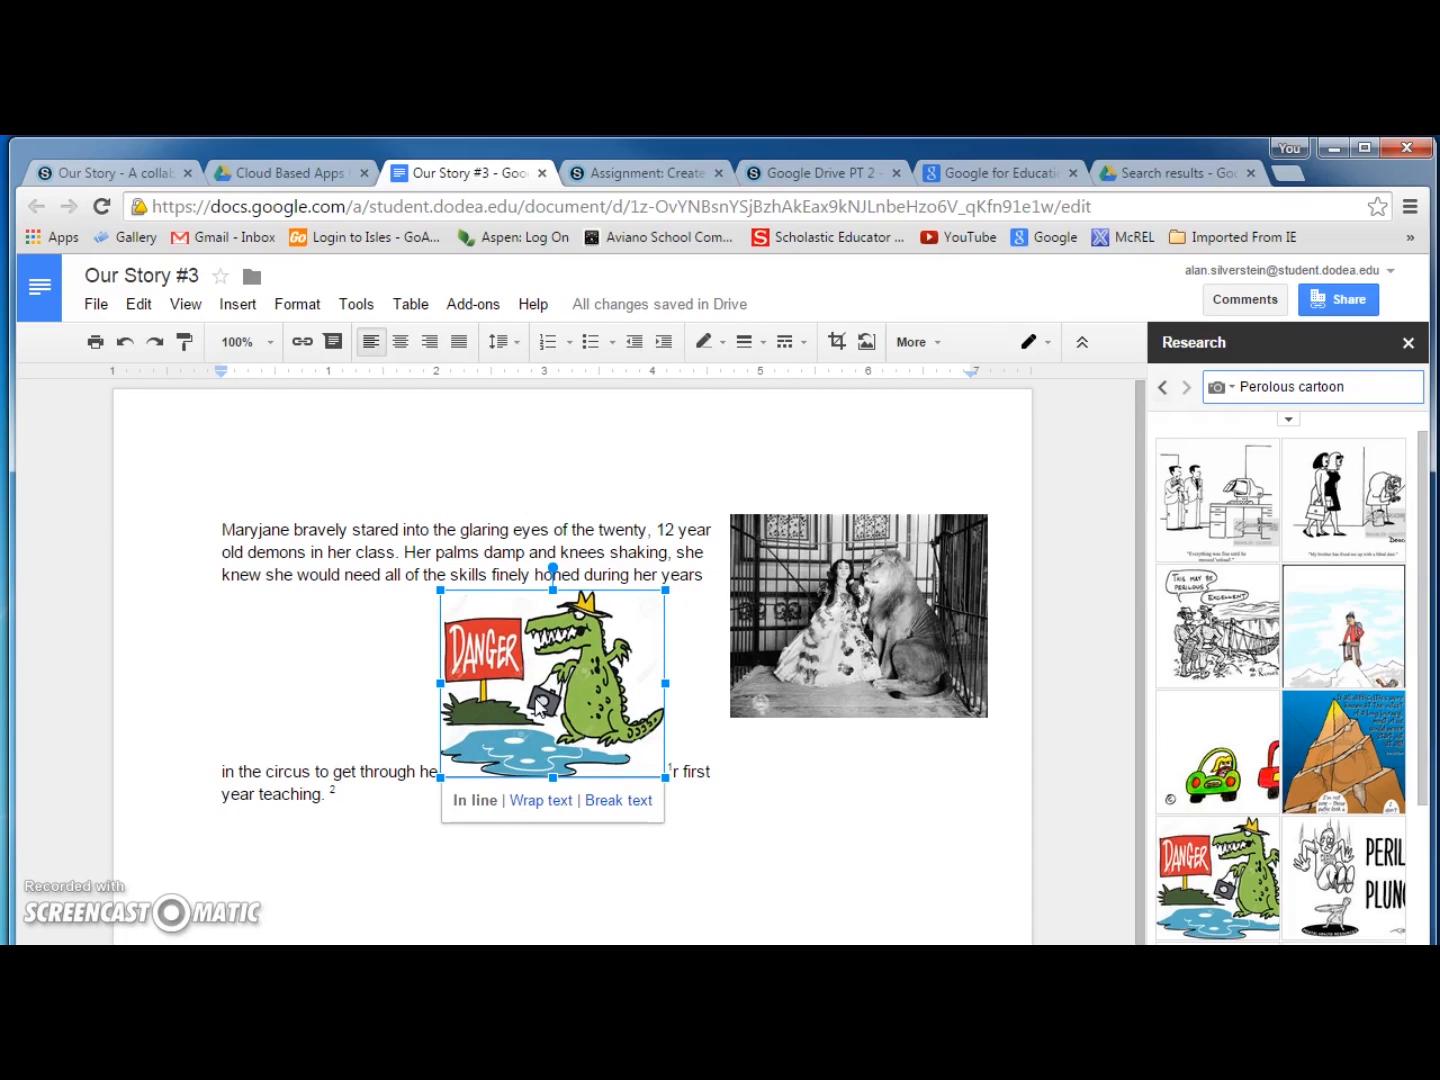
key("Delete")
left_click(537, 705)
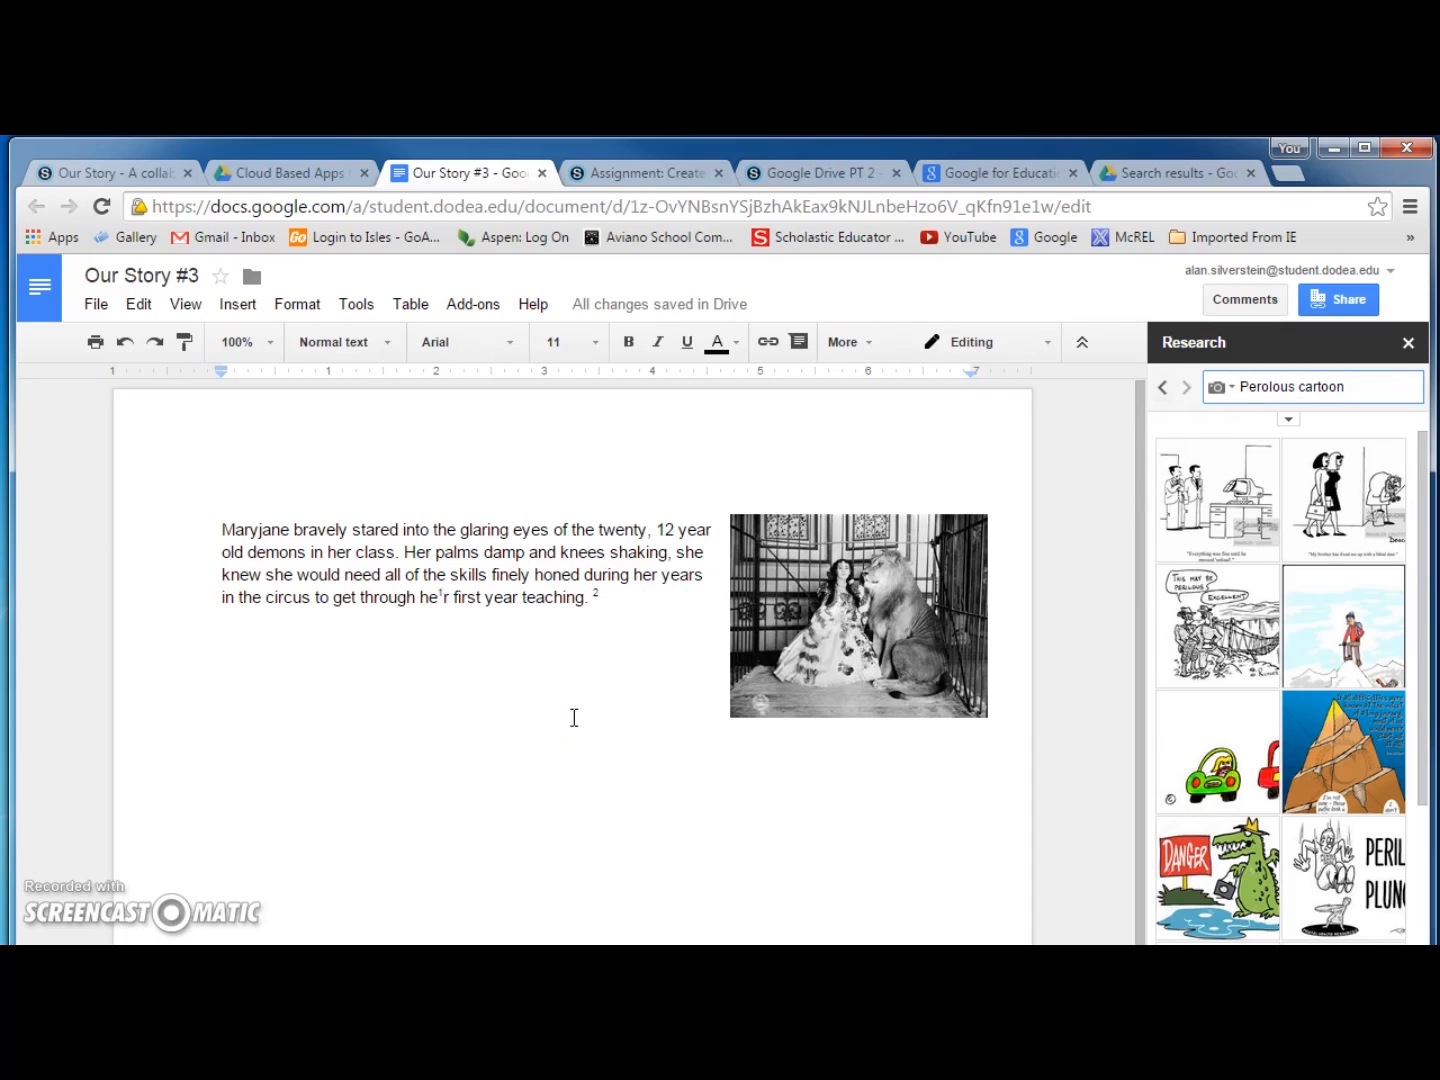
Turn off link sharing for Our Story #3 so only specific people can access it
left_click(1346, 301)
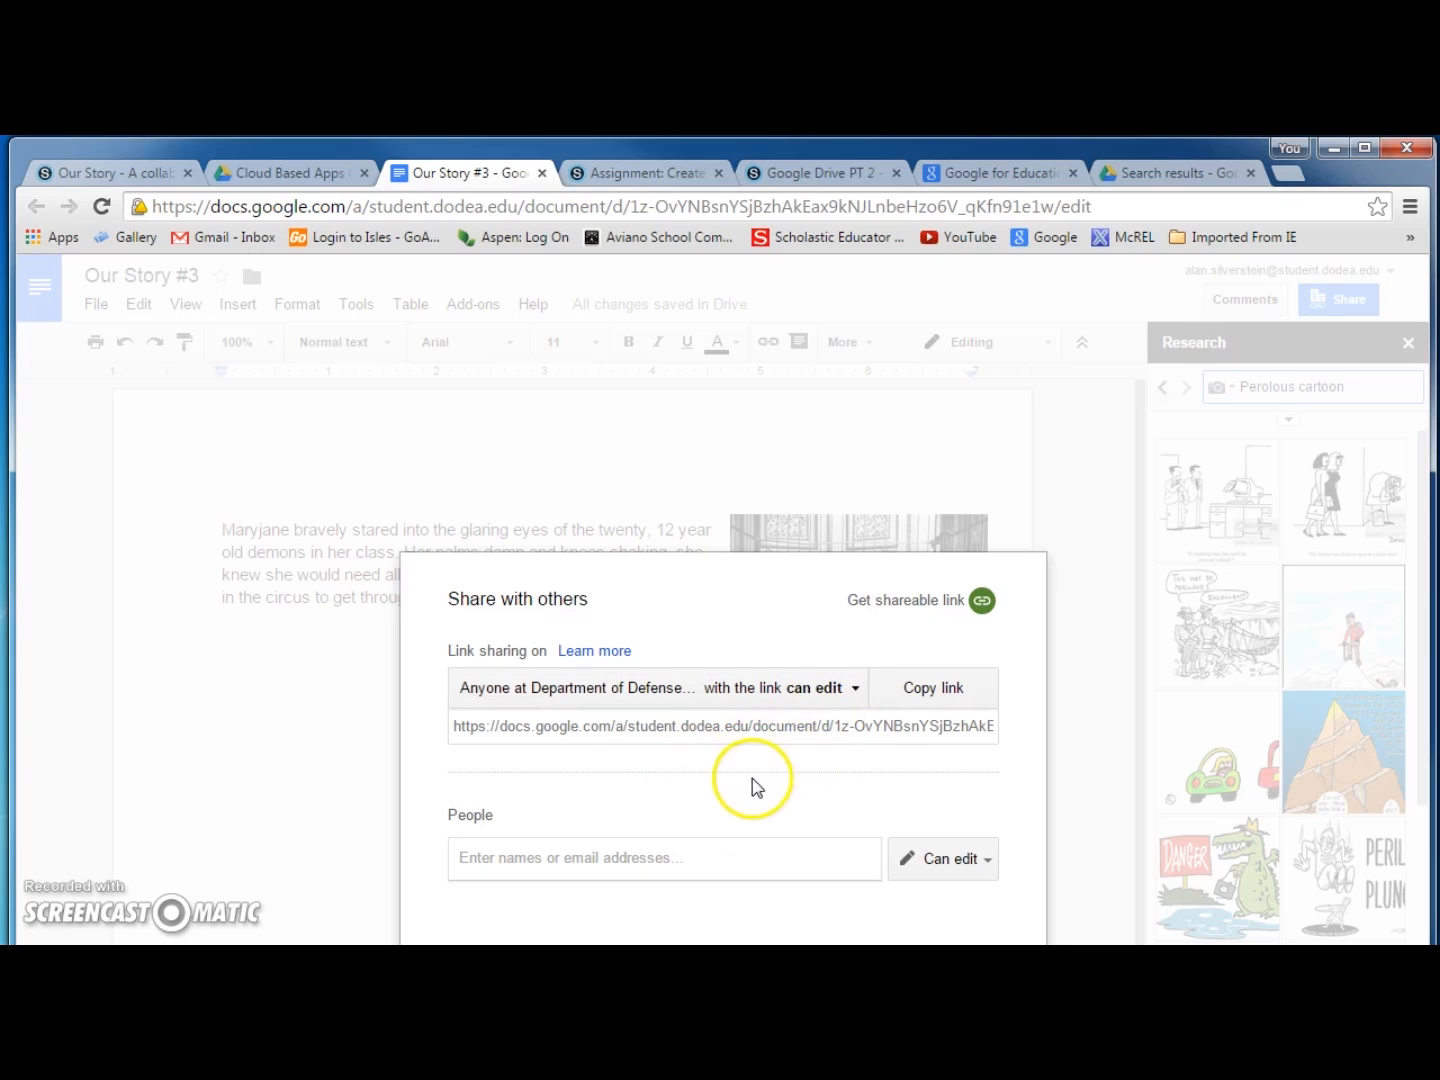
left_click(854, 688)
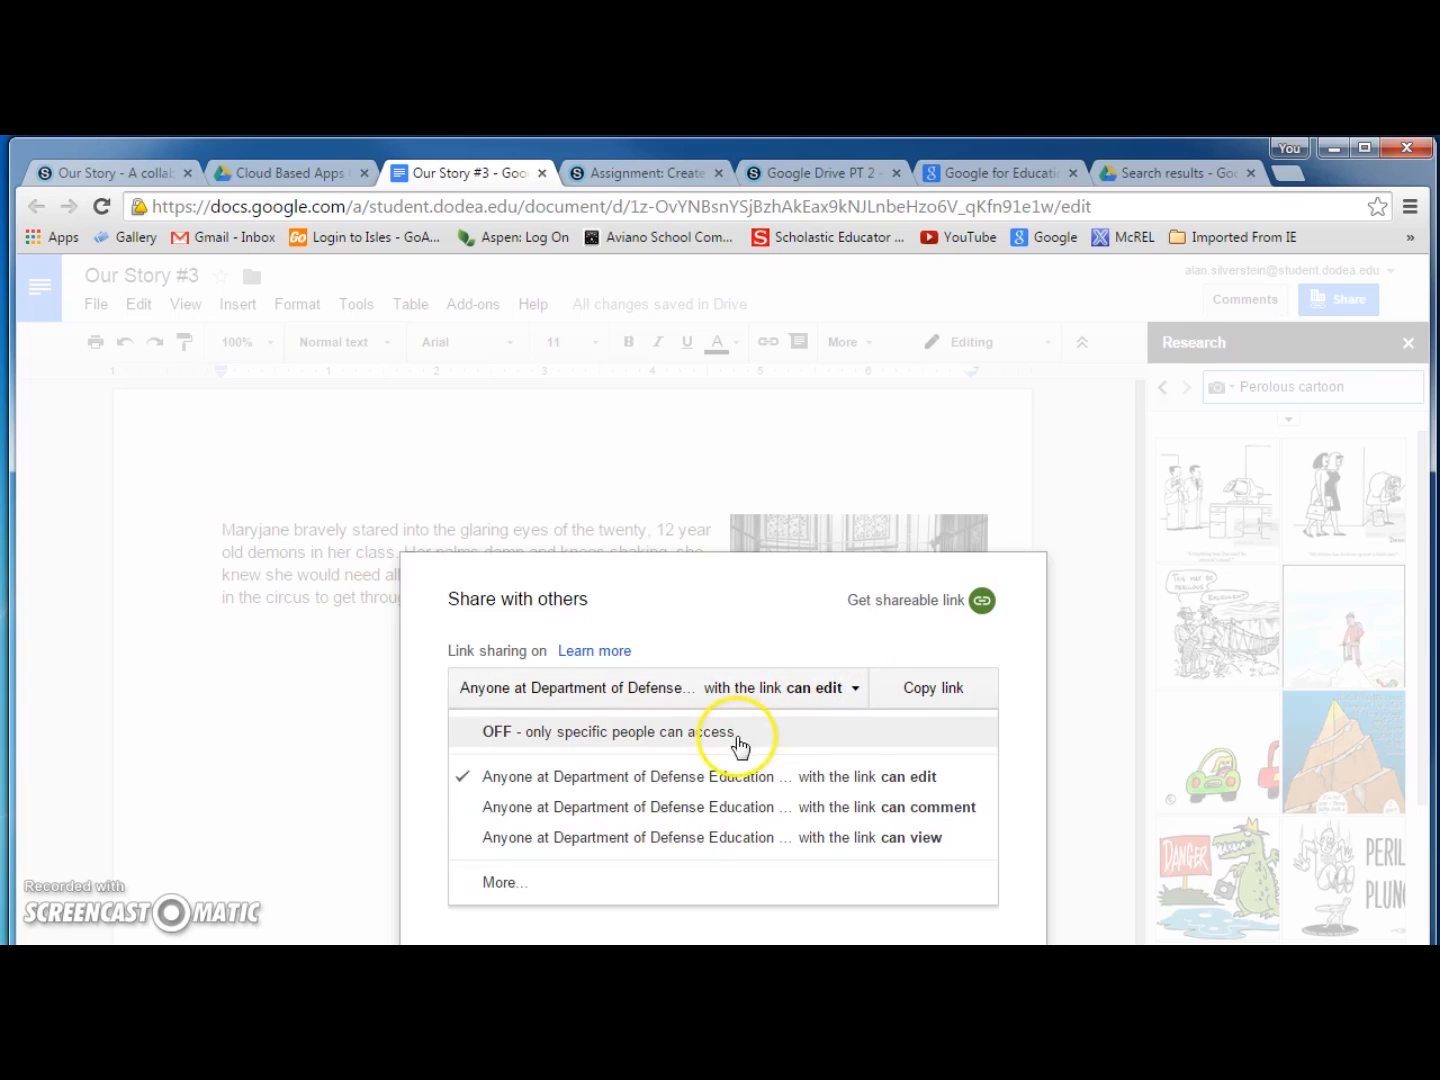
left_click(690, 731)
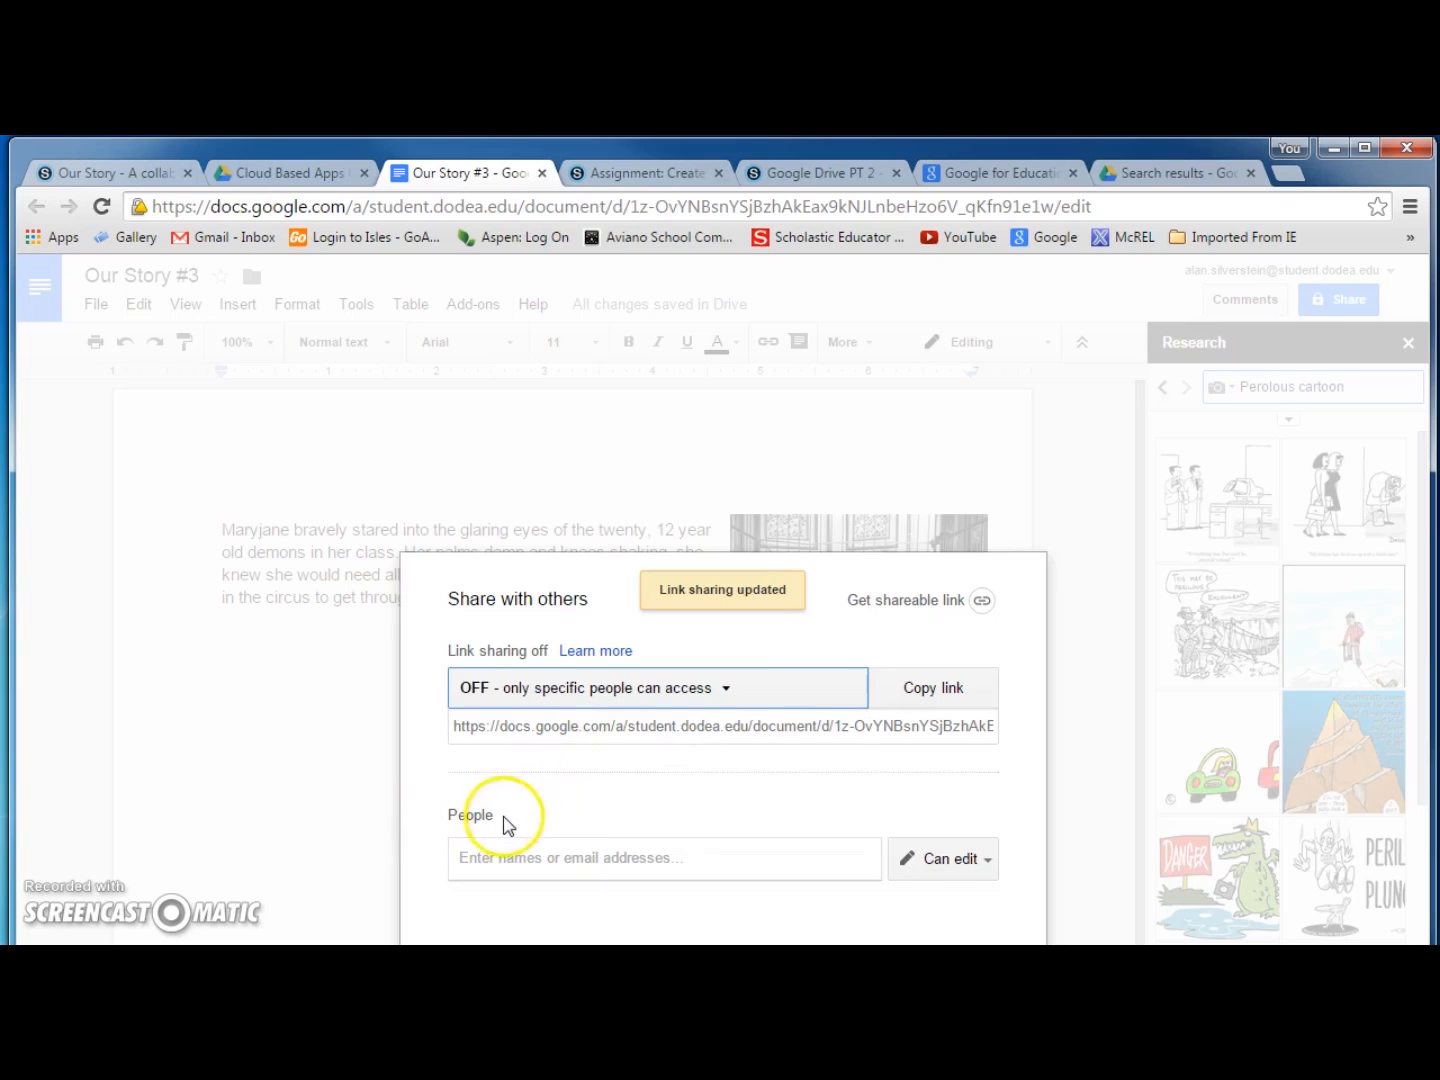
Look up "isles" among the people to share with, add the matching contact group's members, and check the available permission levels
left_click(470, 859)
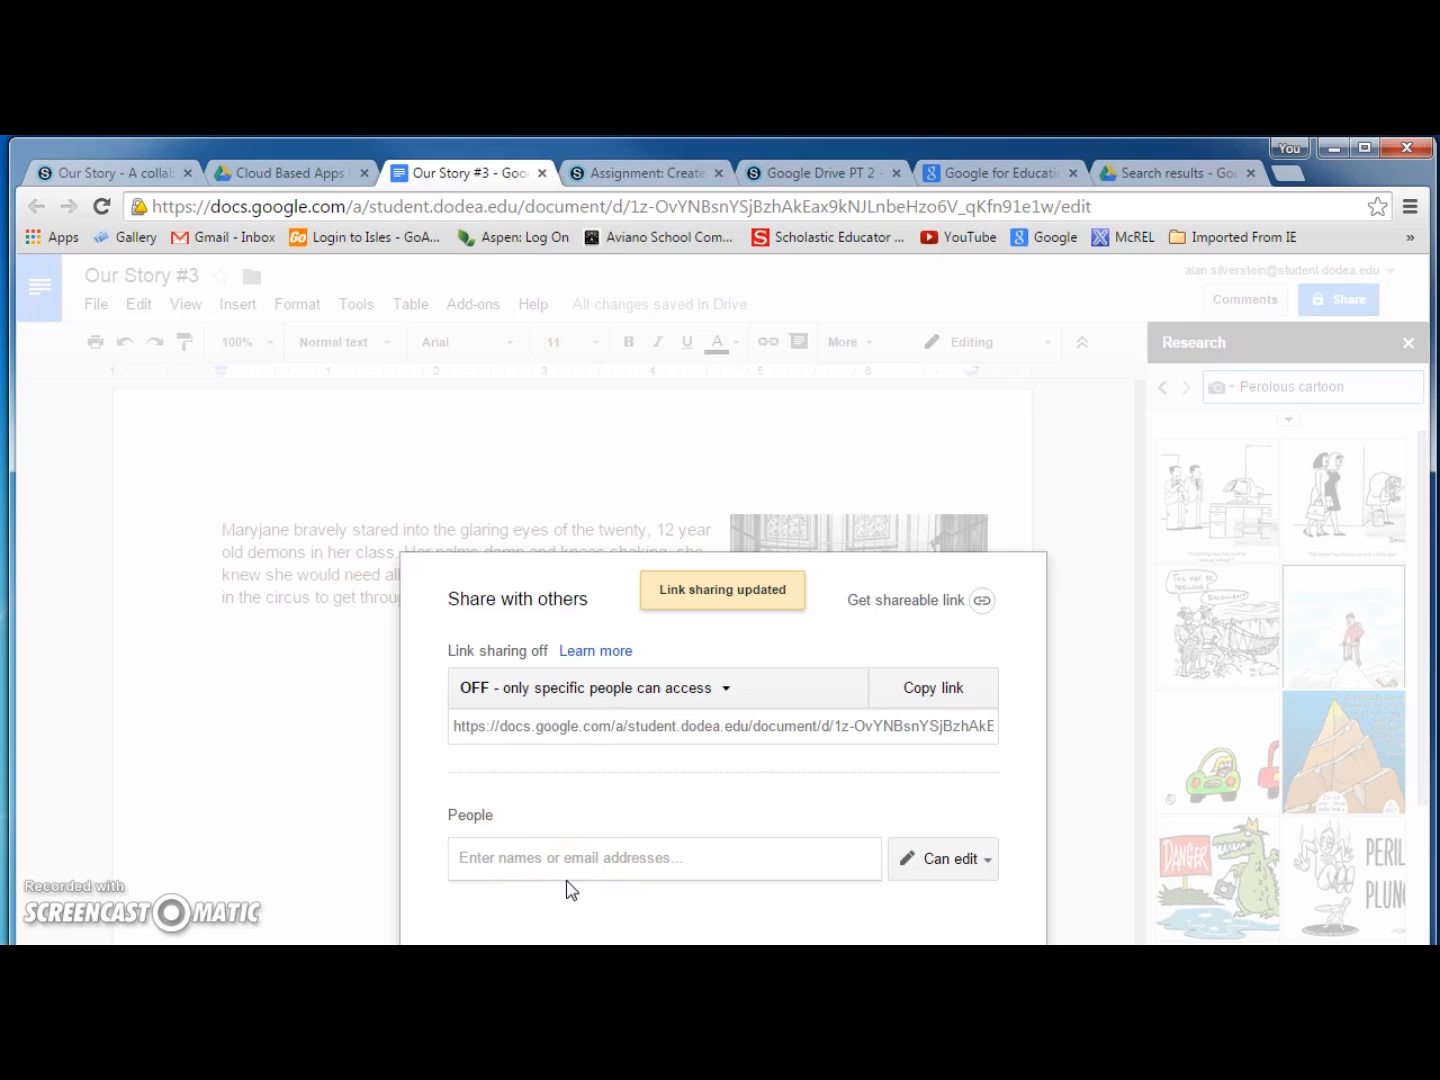
type("isles")
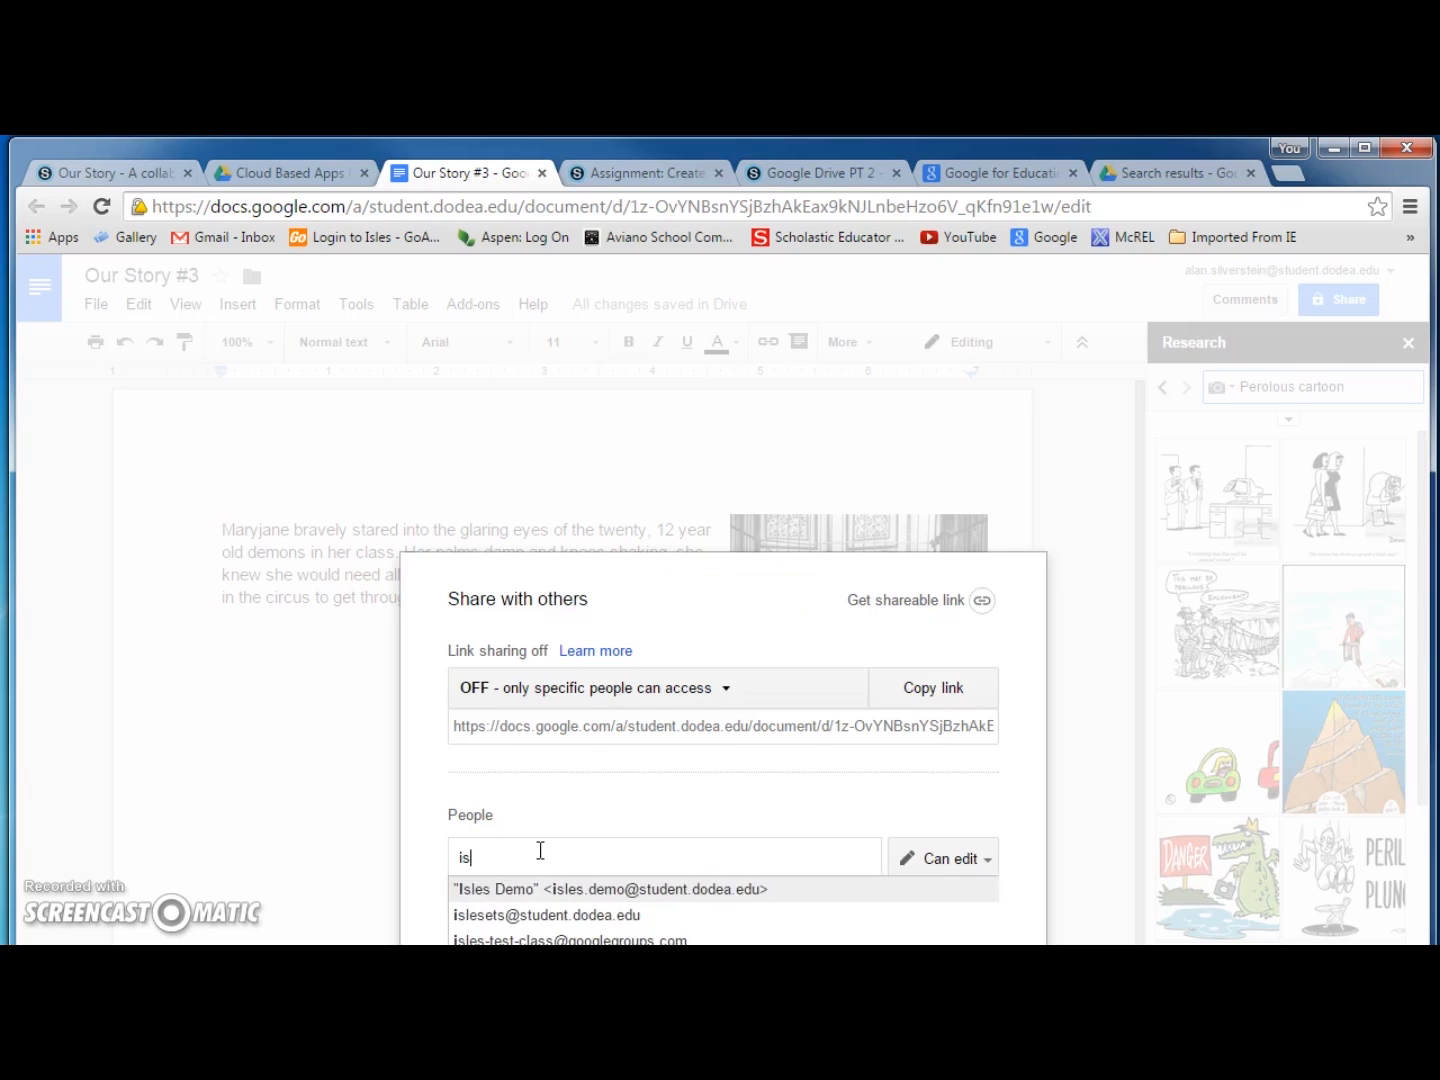
key("Down")
key("Down")
key("Down")
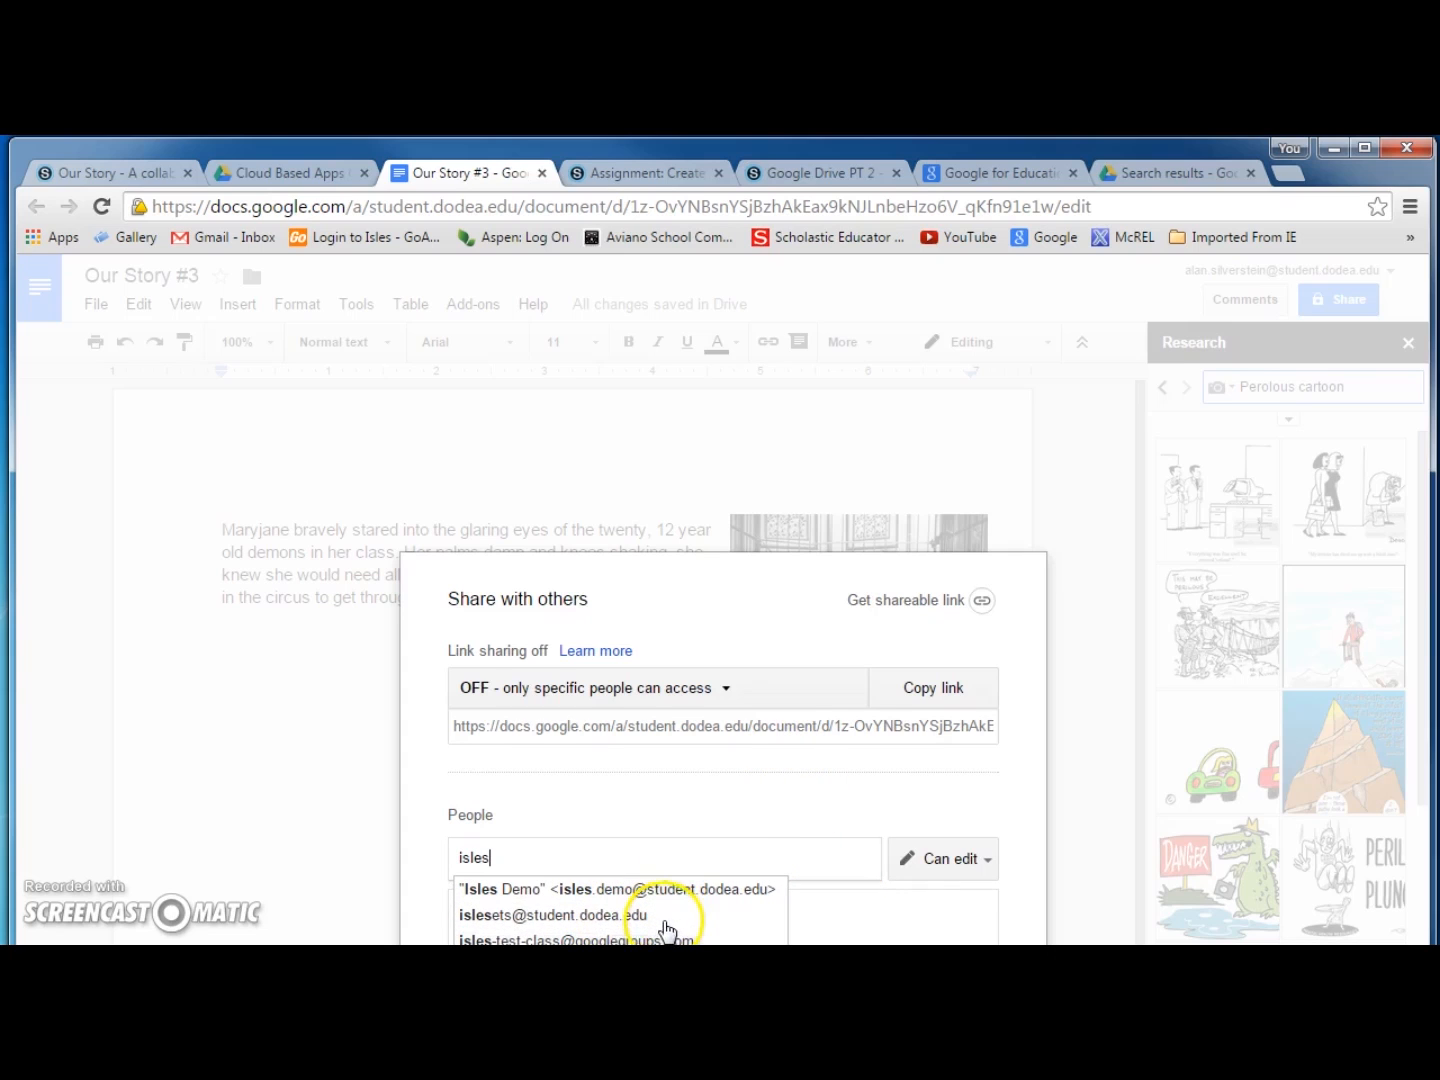
left_click(560, 967)
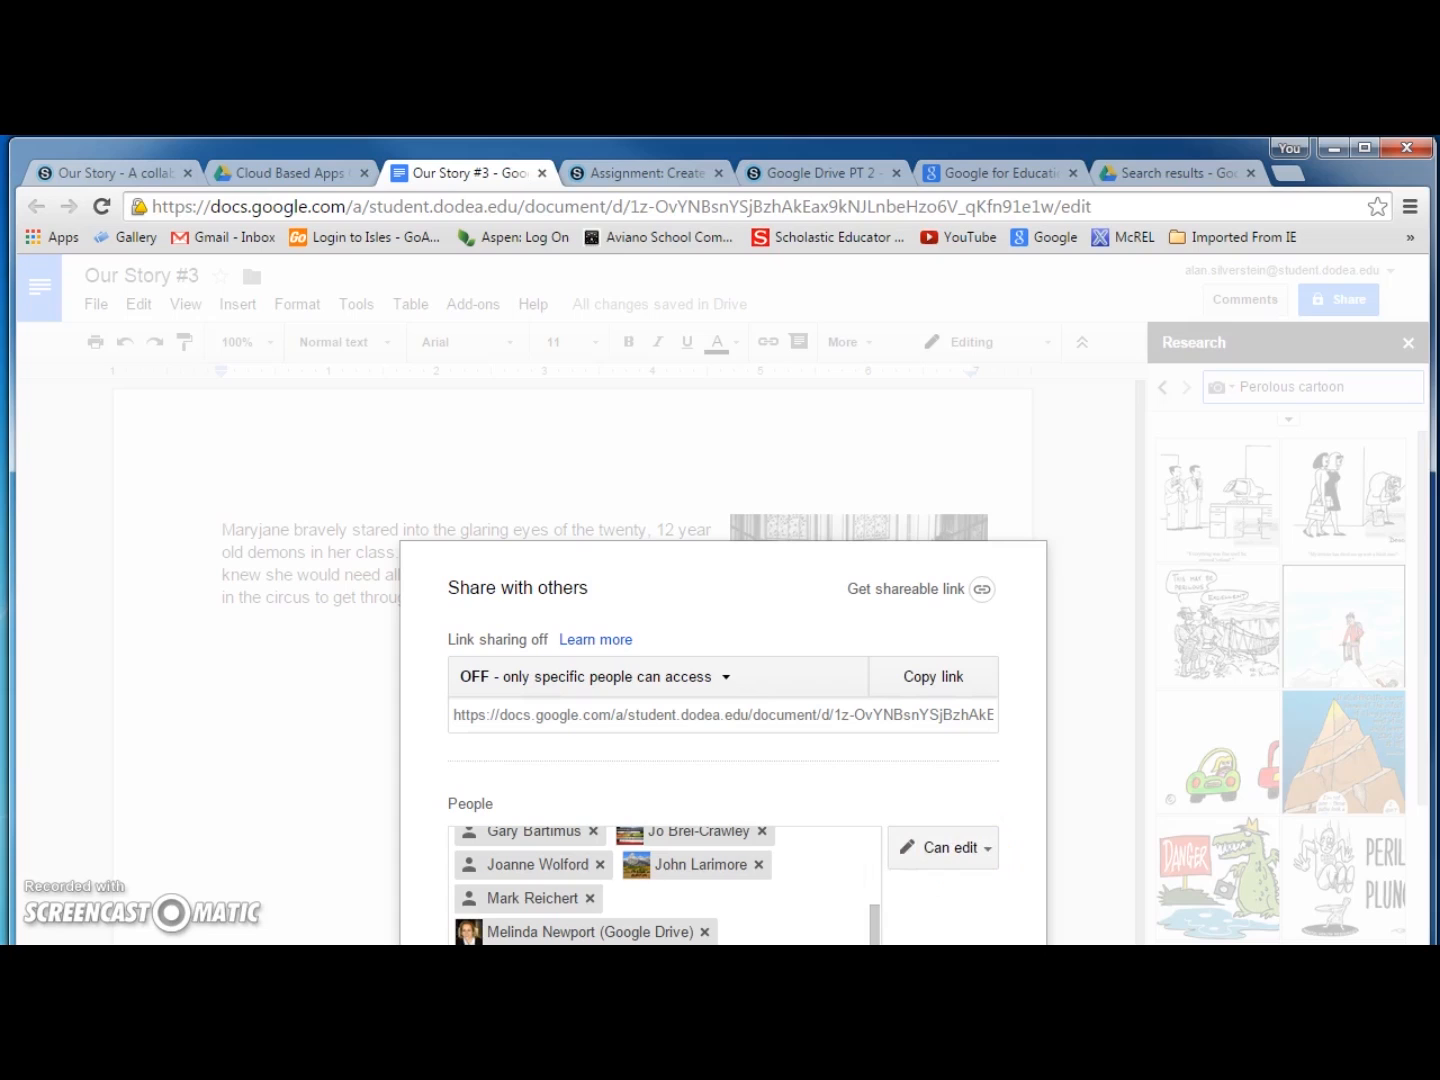
left_click(982, 853)
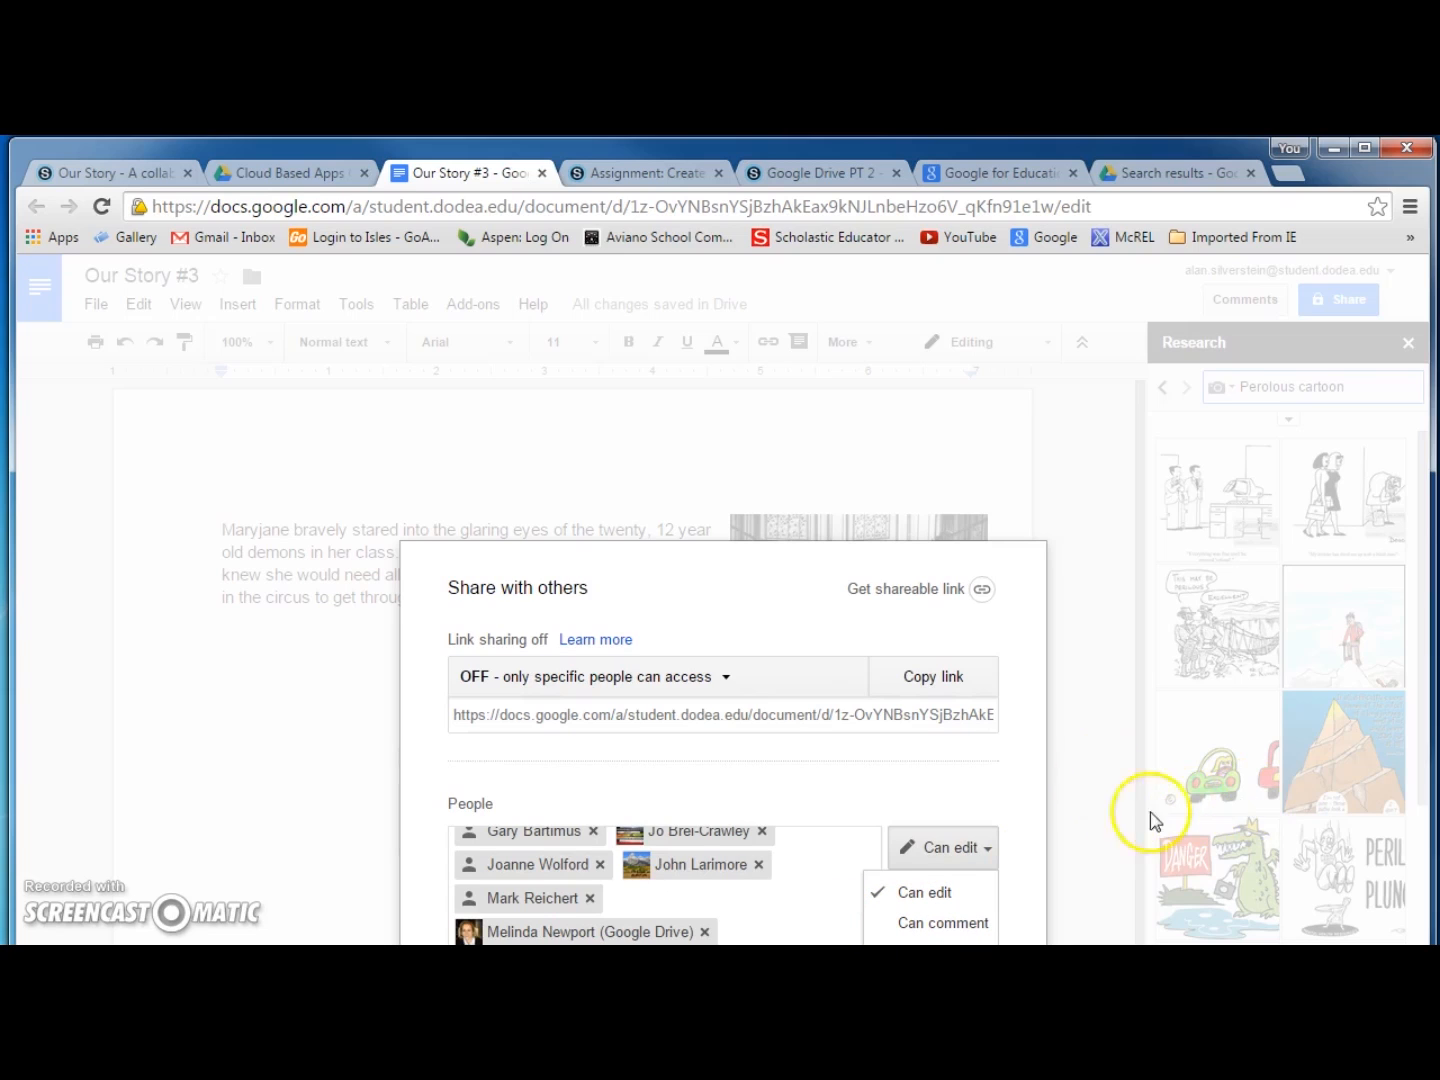
left_click(1105, 770)
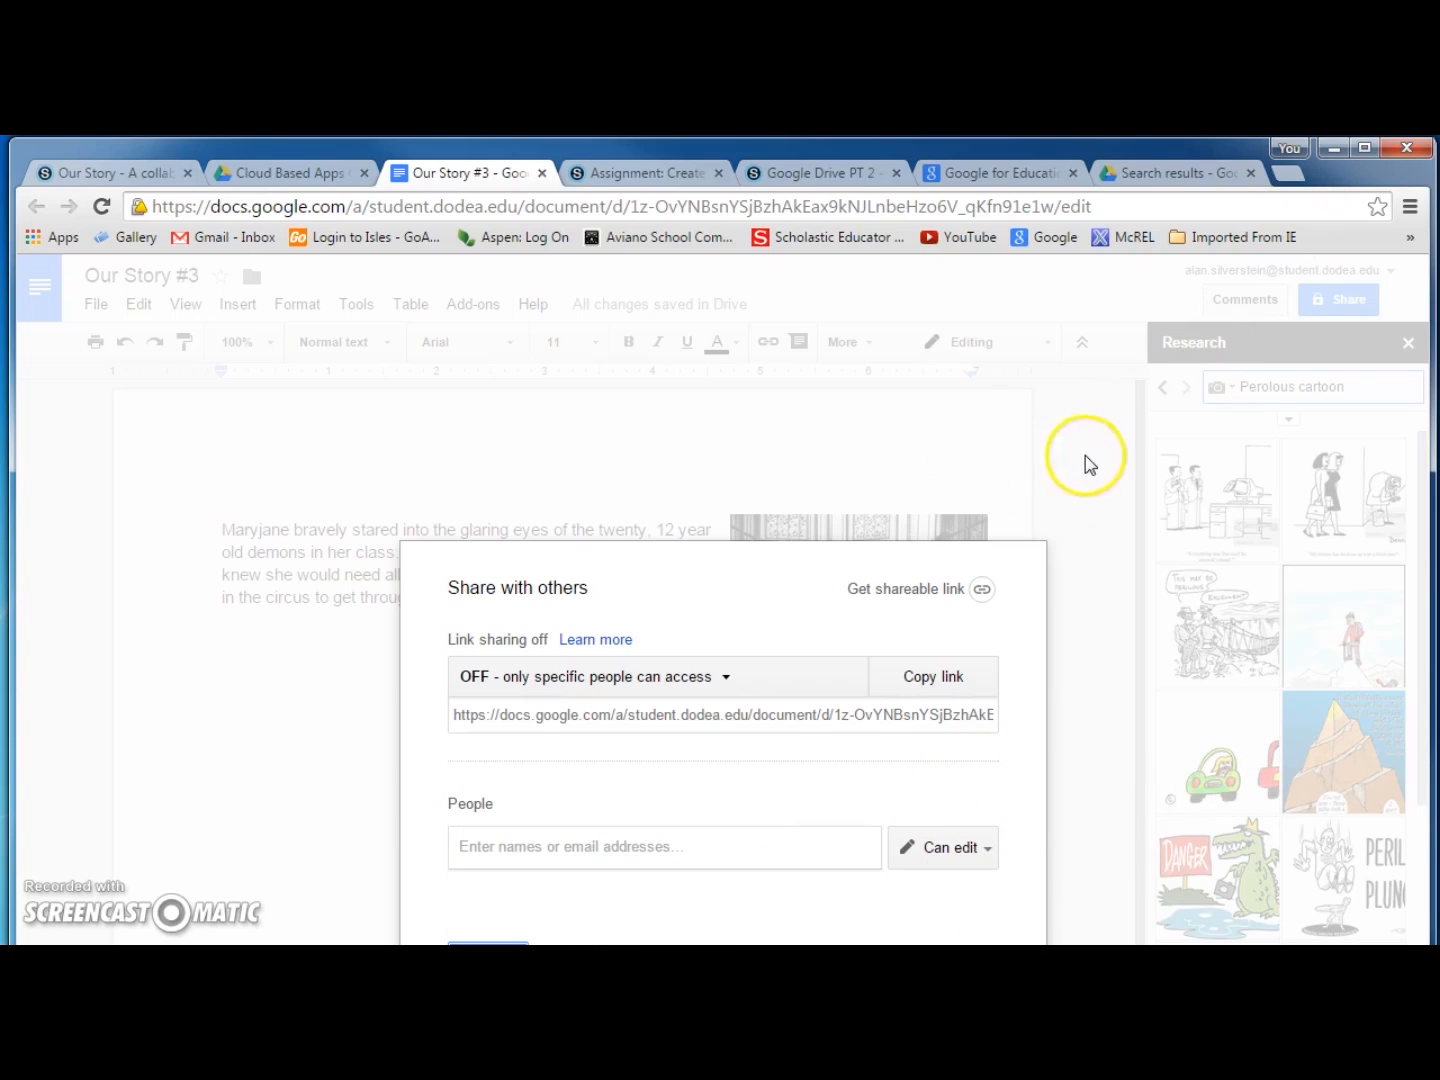
Finish sharing Our Story #3 without adding anyone and close the Research tool
left_click(488, 944)
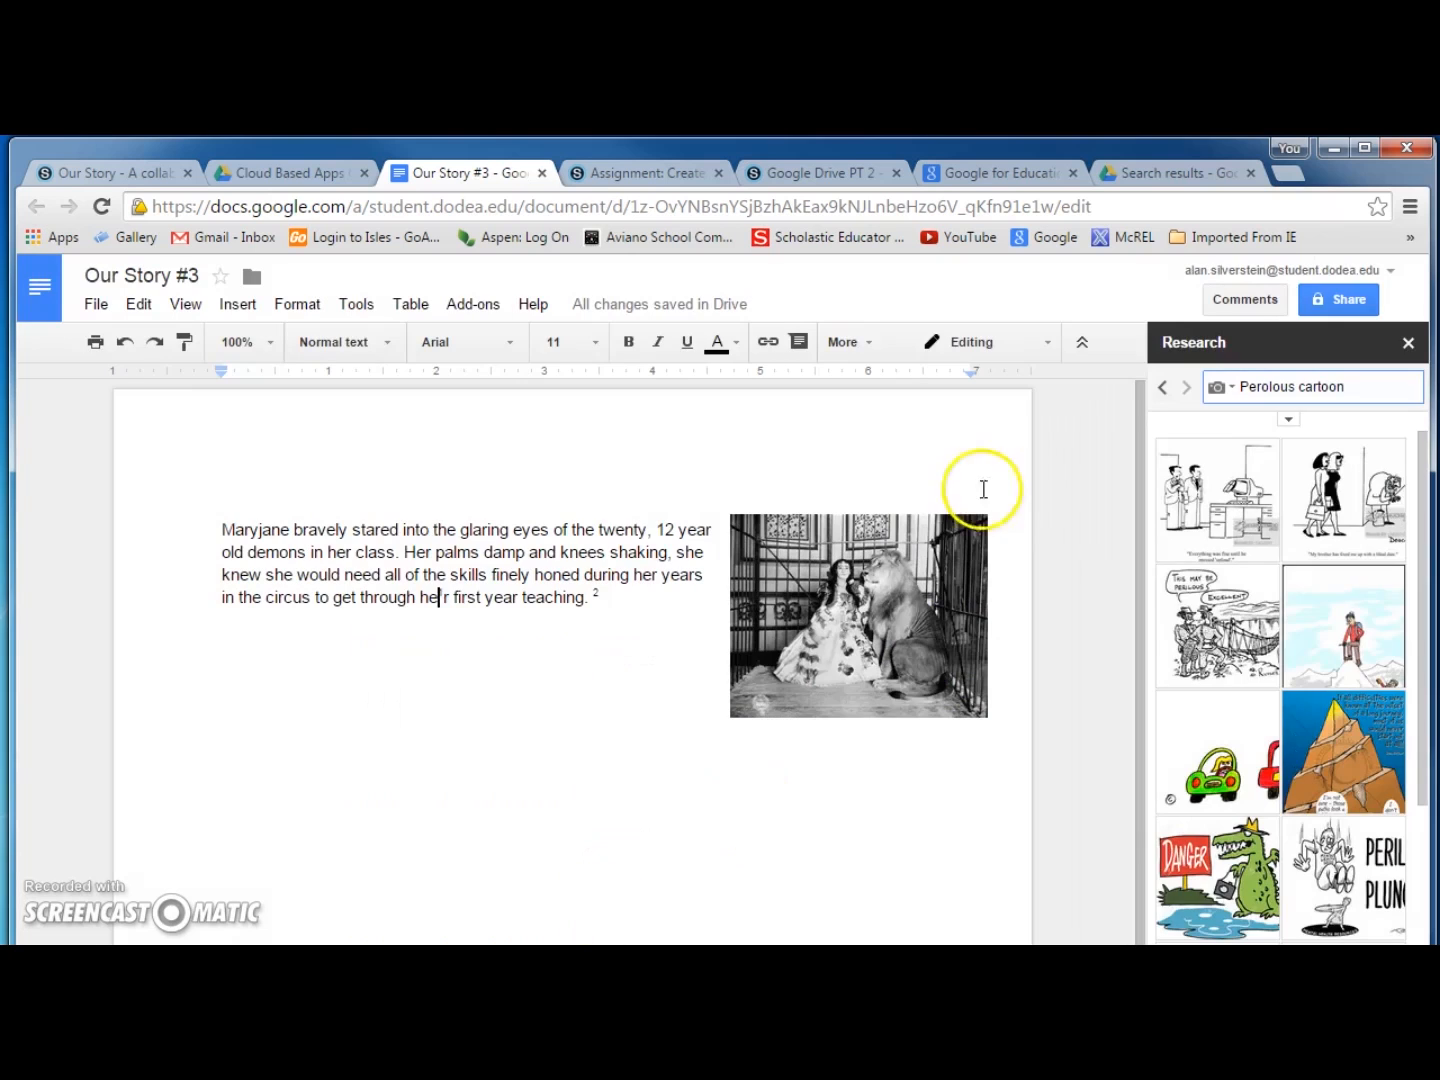
left_click(1087, 476)
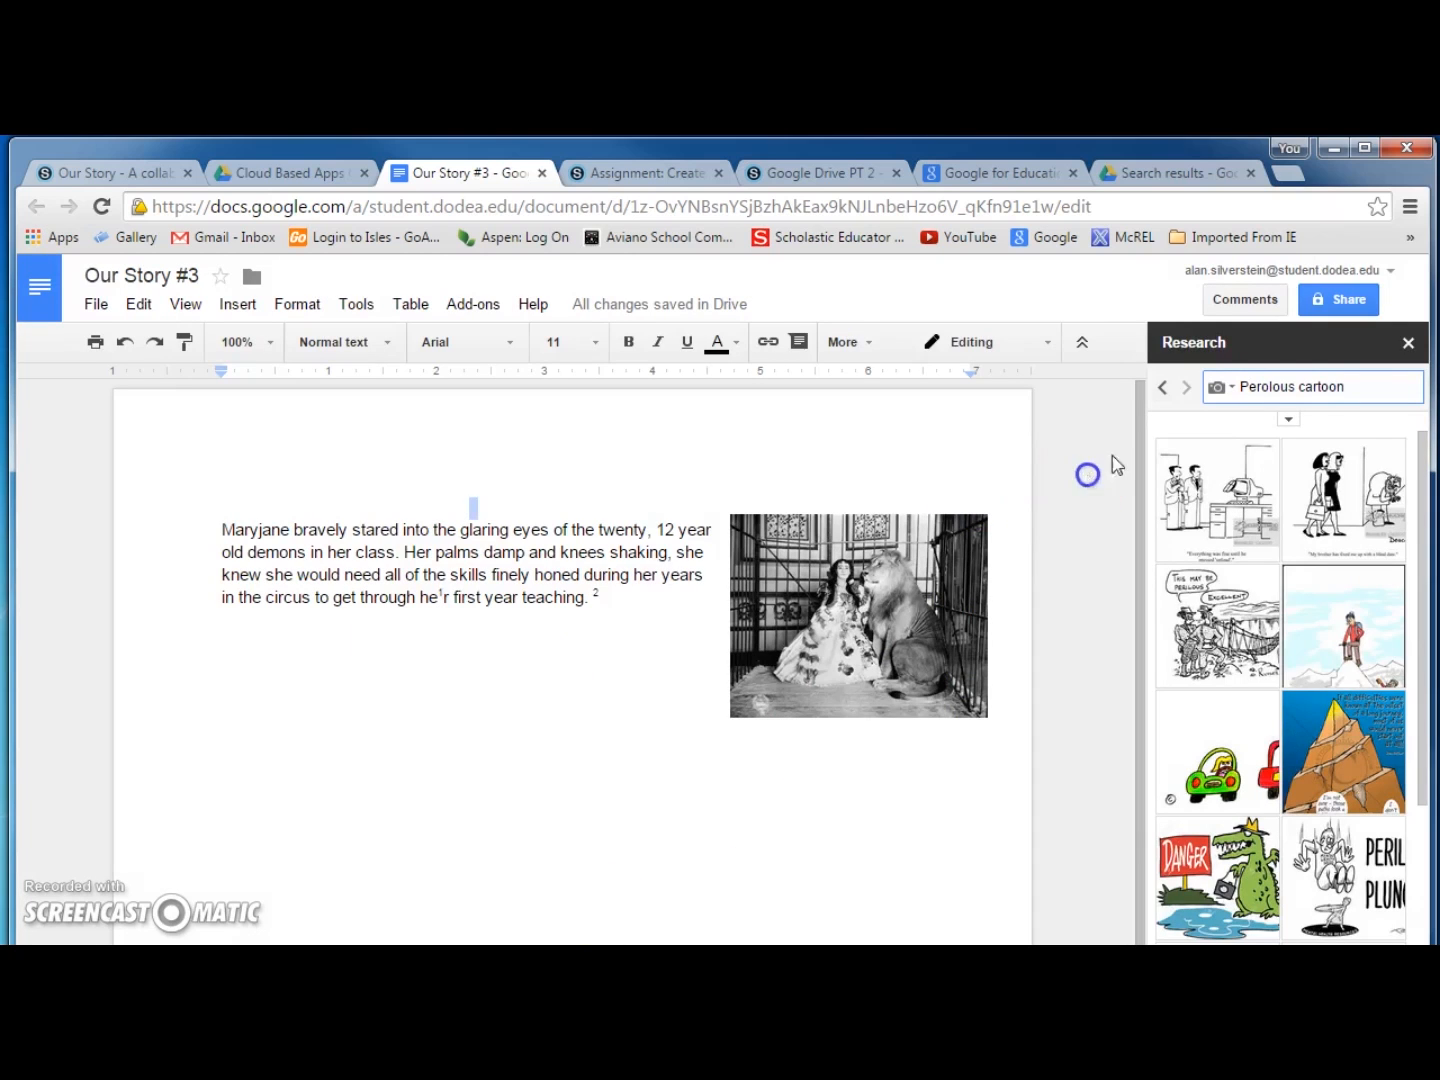
left_click(1406, 345)
left_click(1262, 468)
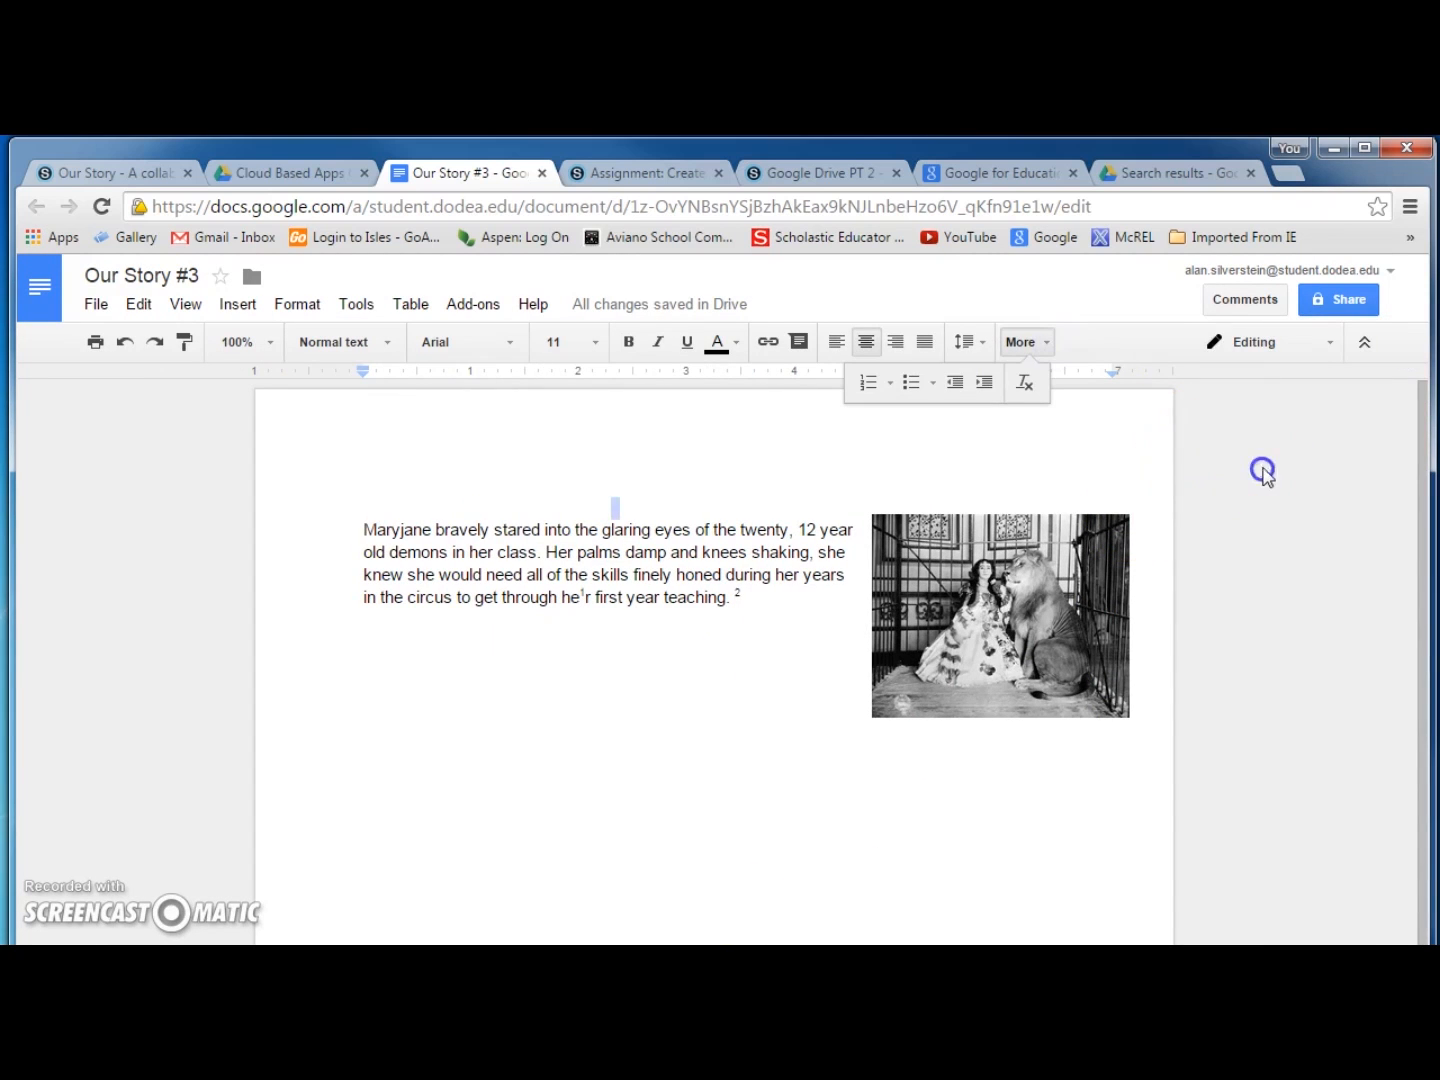
Look over the document's comment and notification options without adding a comment
left_click(1248, 302)
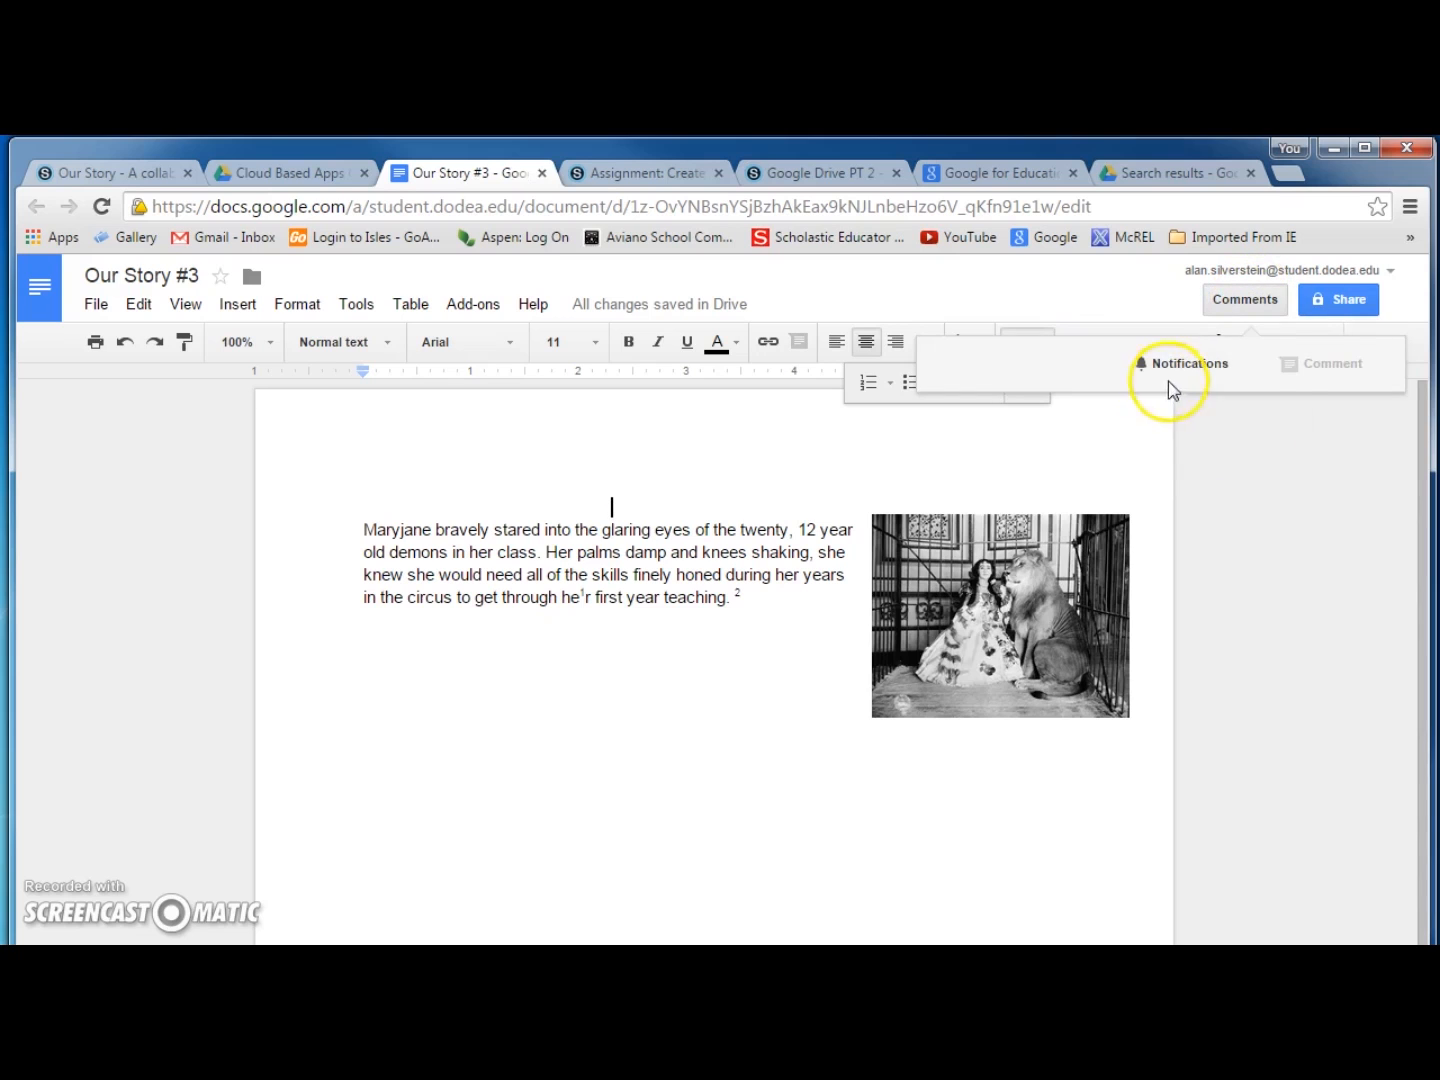
left_click(1286, 366)
left_click(1258, 487)
left_click(1256, 302)
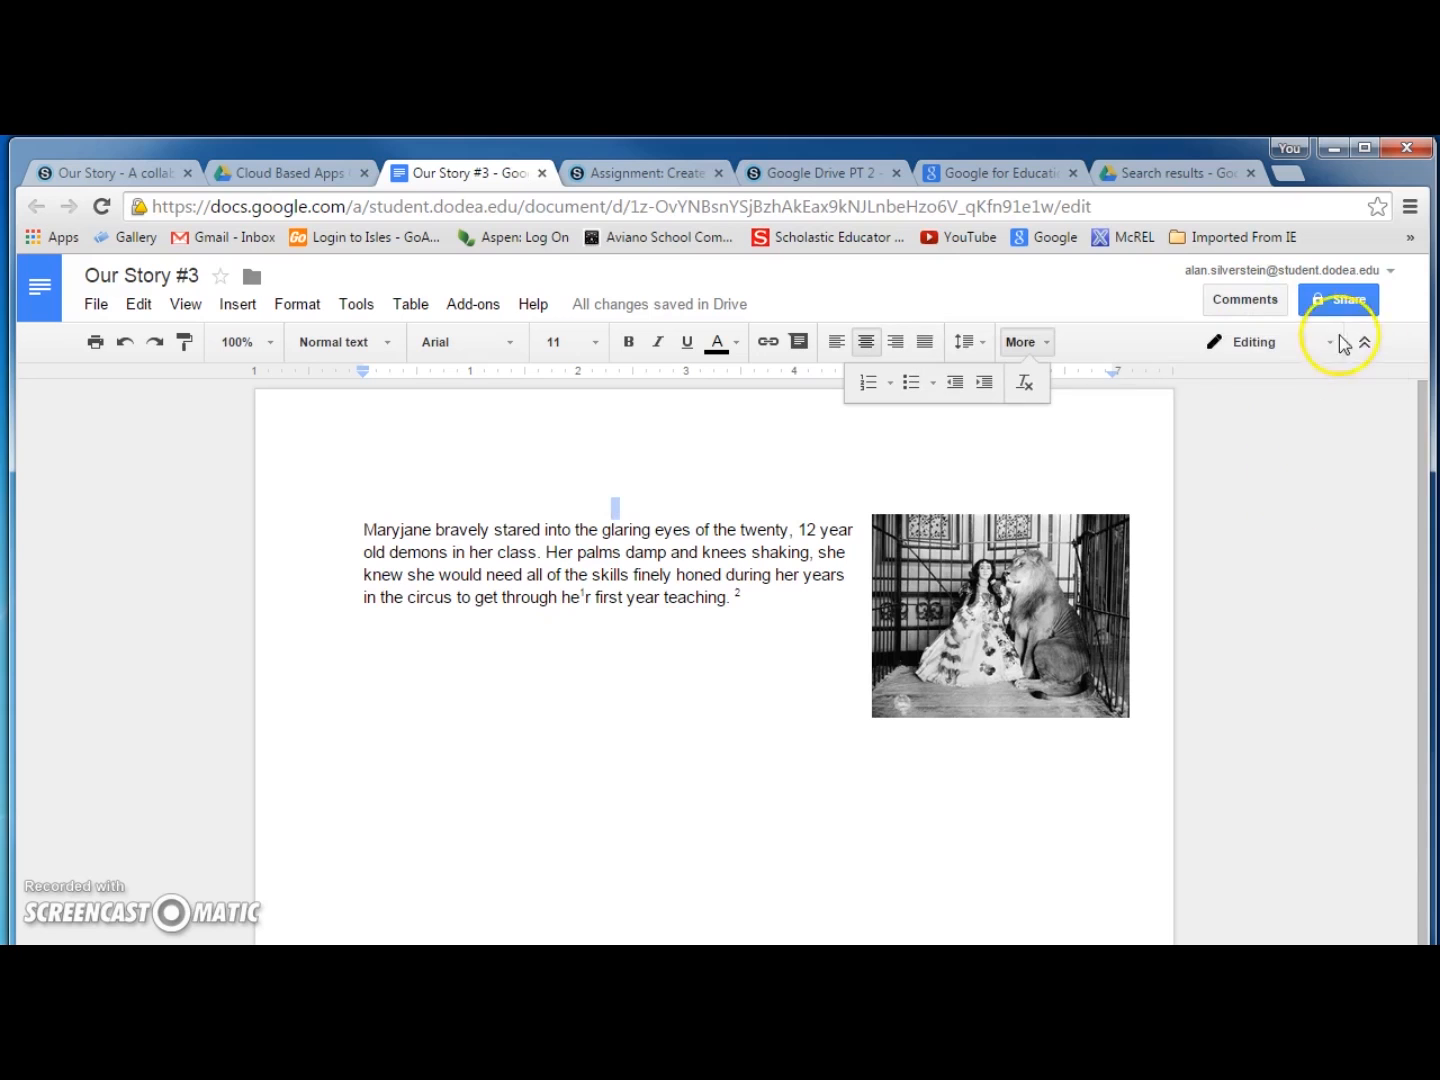
Set the permission level for people being invited to Our Story #3 to Can comment and finish sharing
left_click(1336, 300)
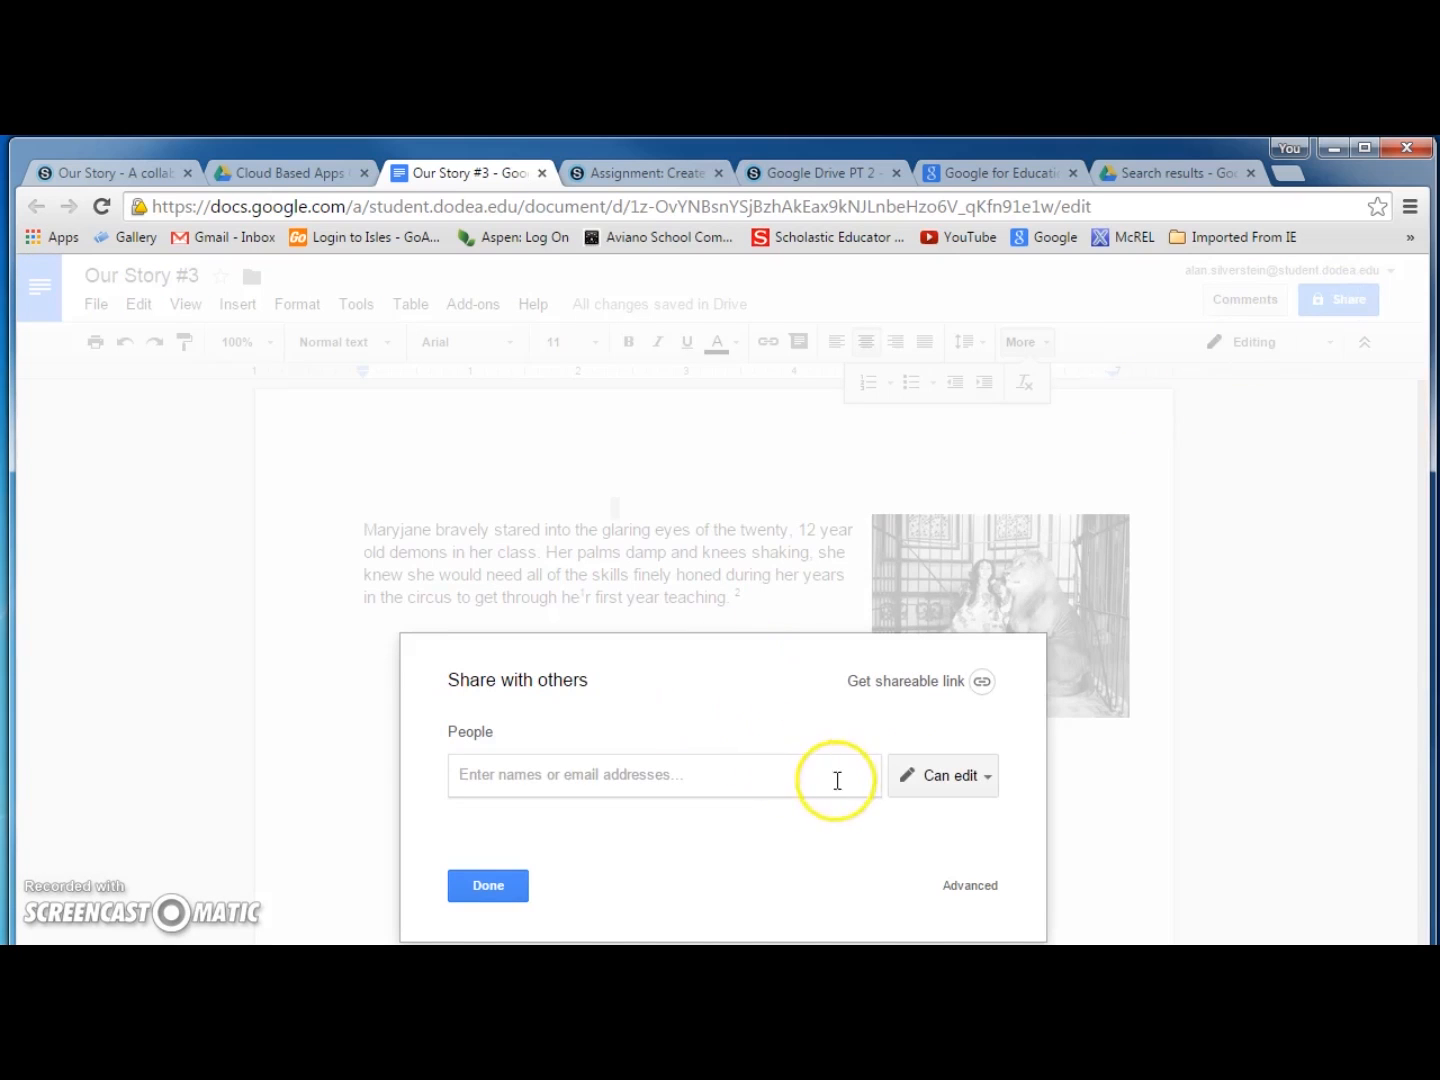
left_click(962, 776)
left_click(932, 852)
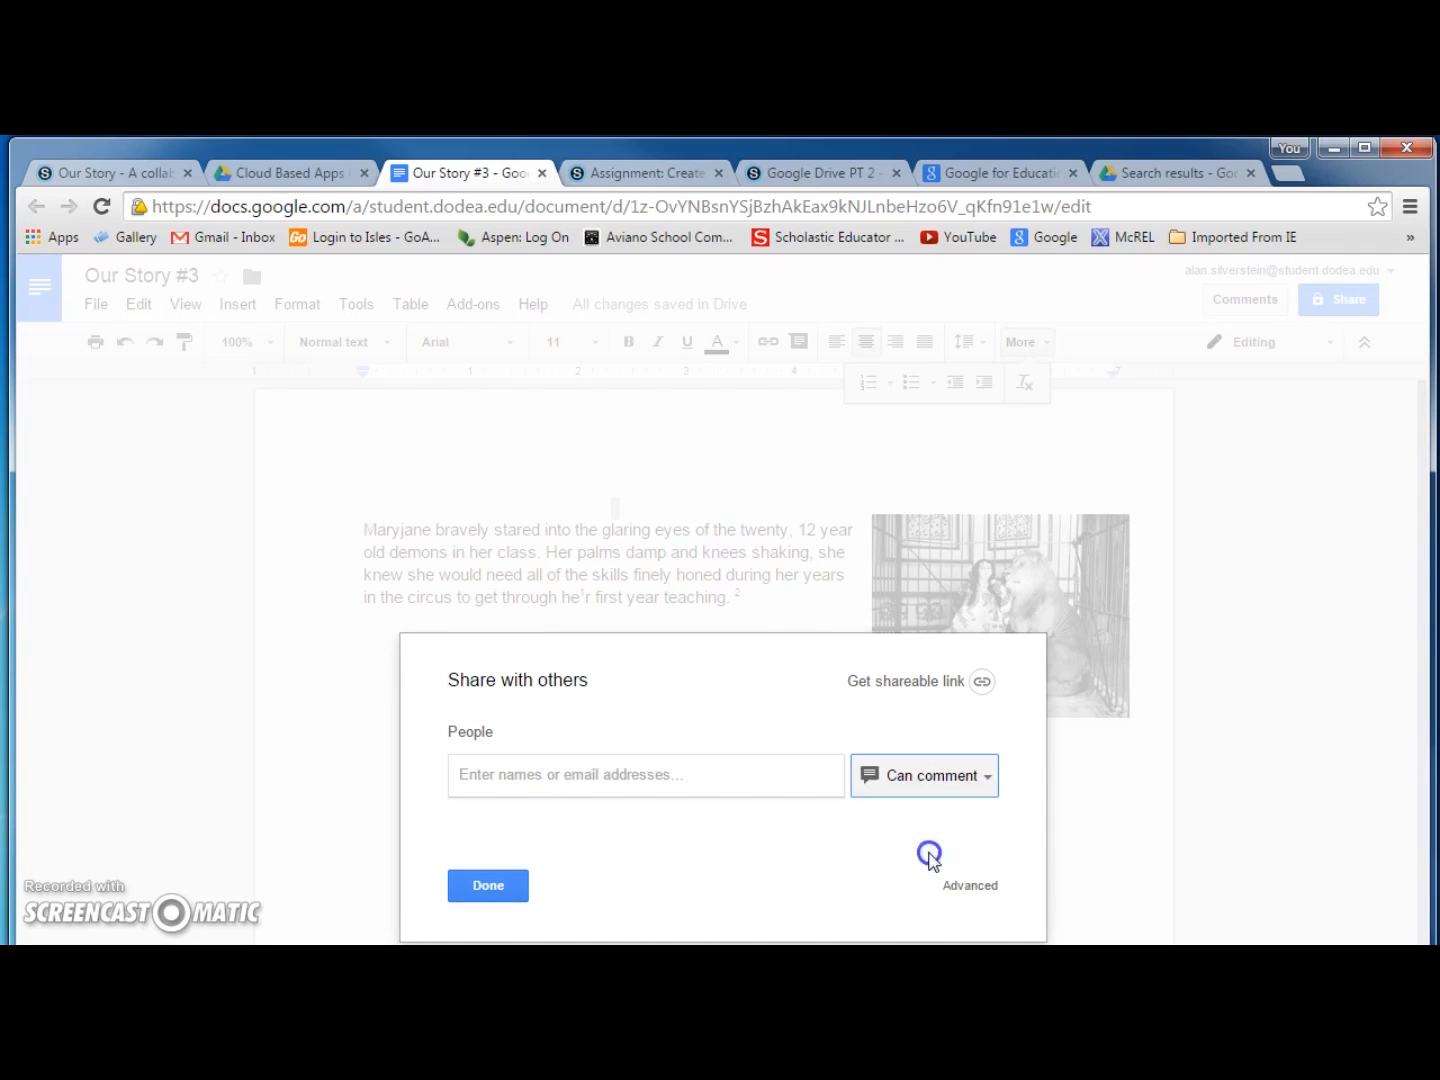
left_click(466, 883)
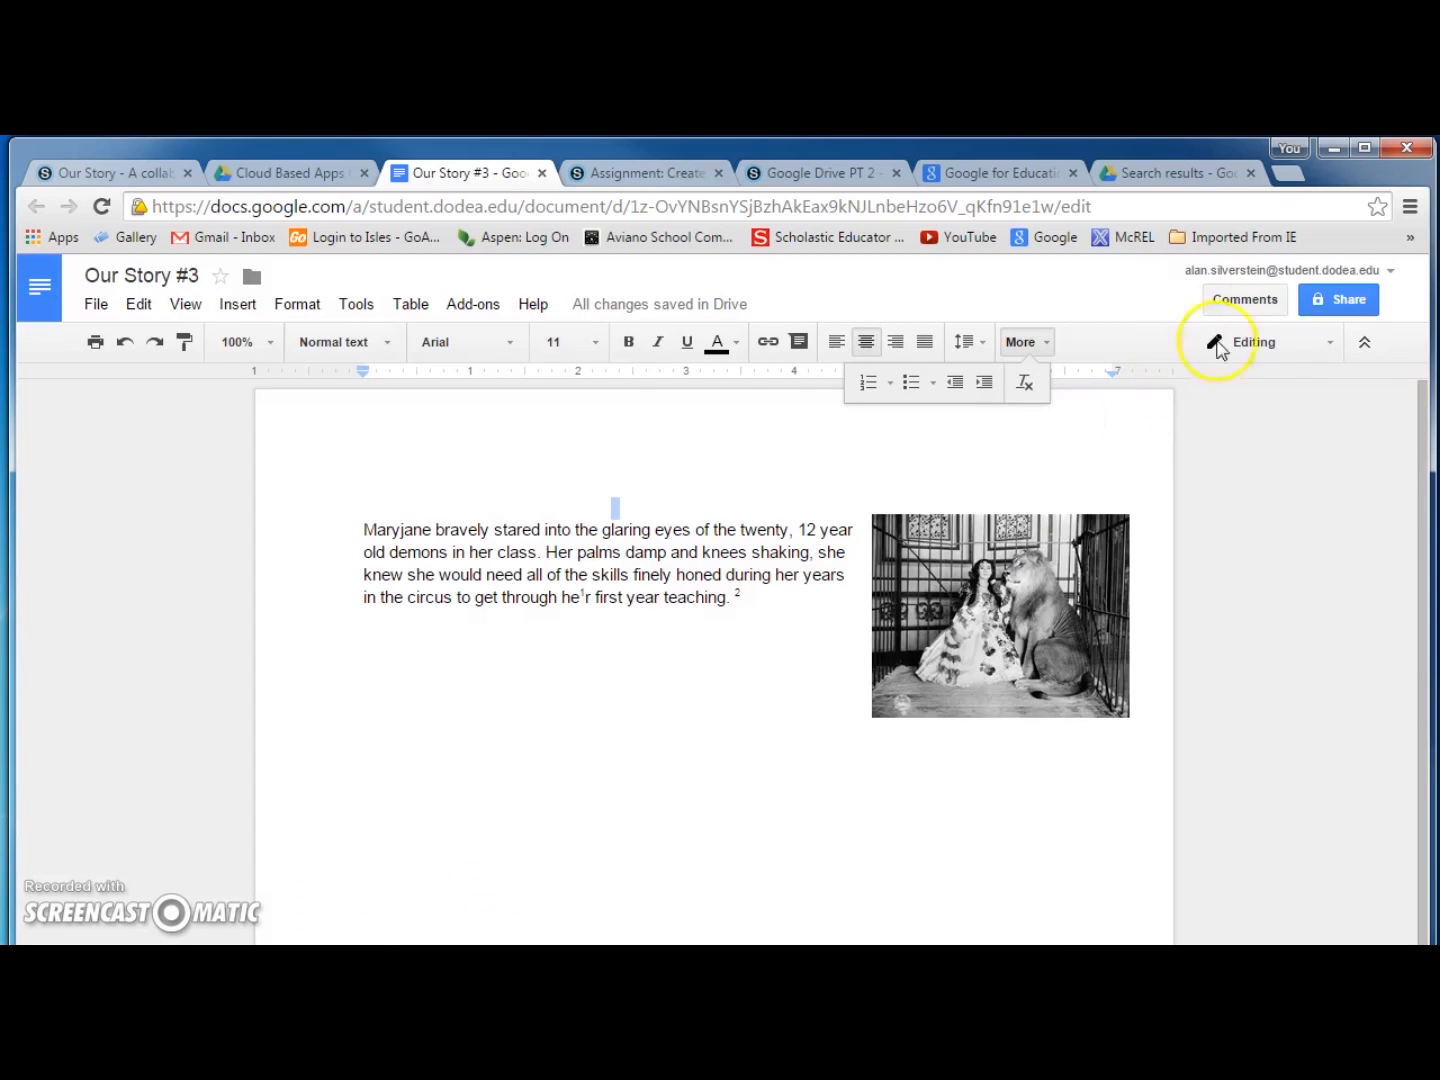
Add the comment "I used be in the Circus" to the text from "she would need" to "in the circus" and view its reply option
left_click(1262, 301)
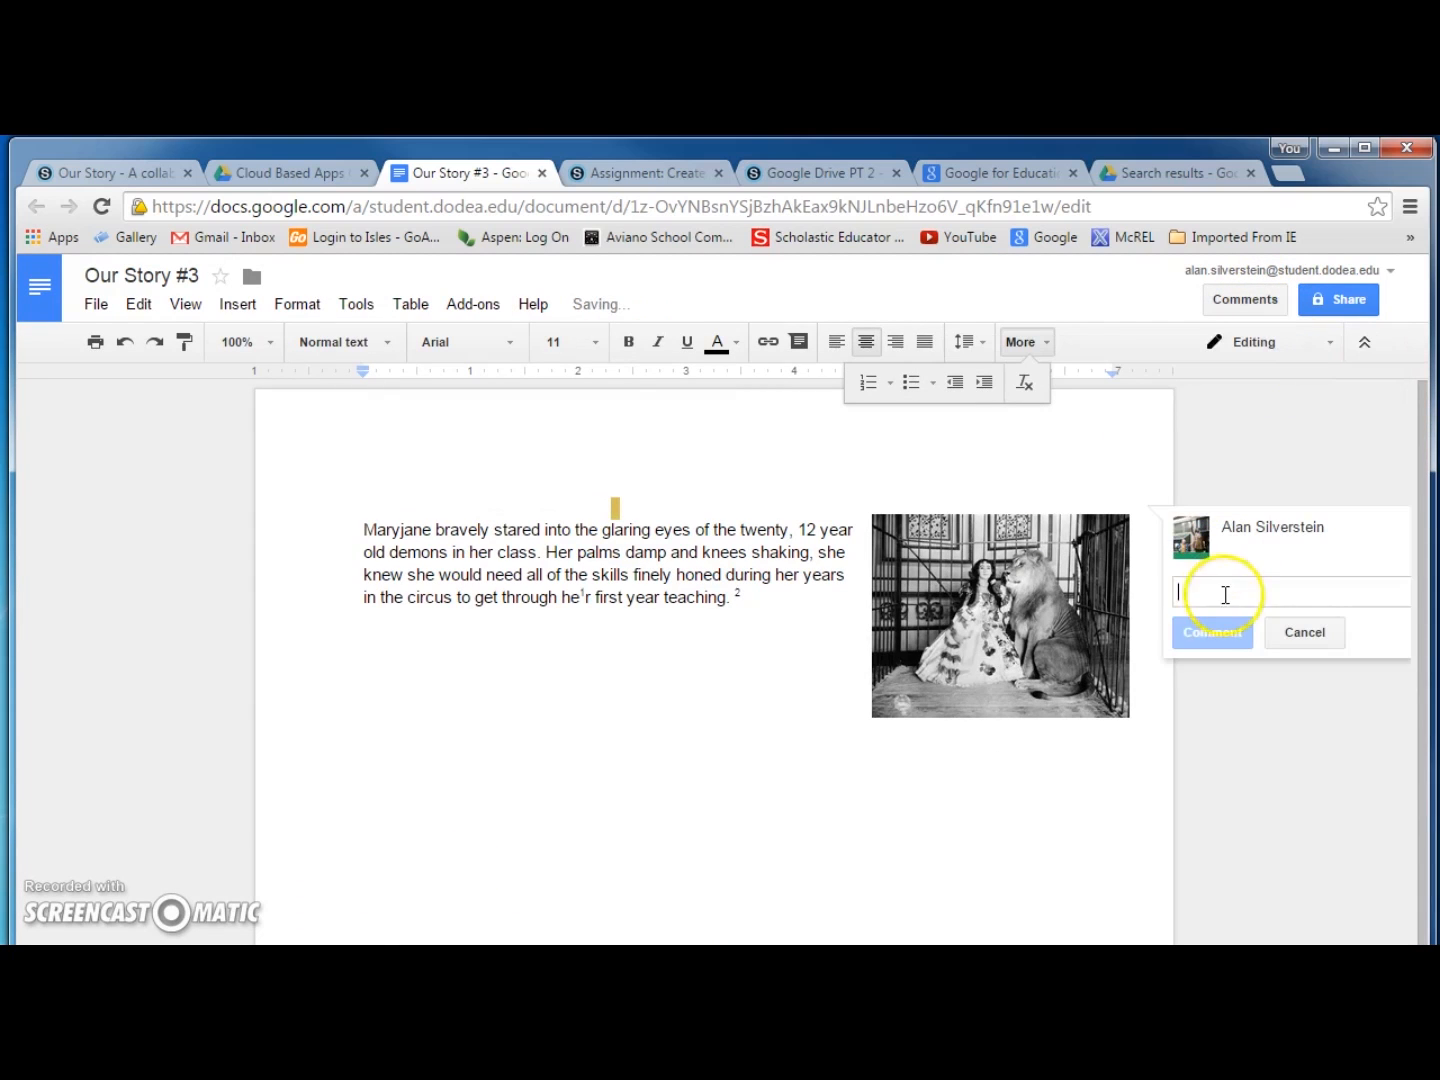
left_click(1206, 590)
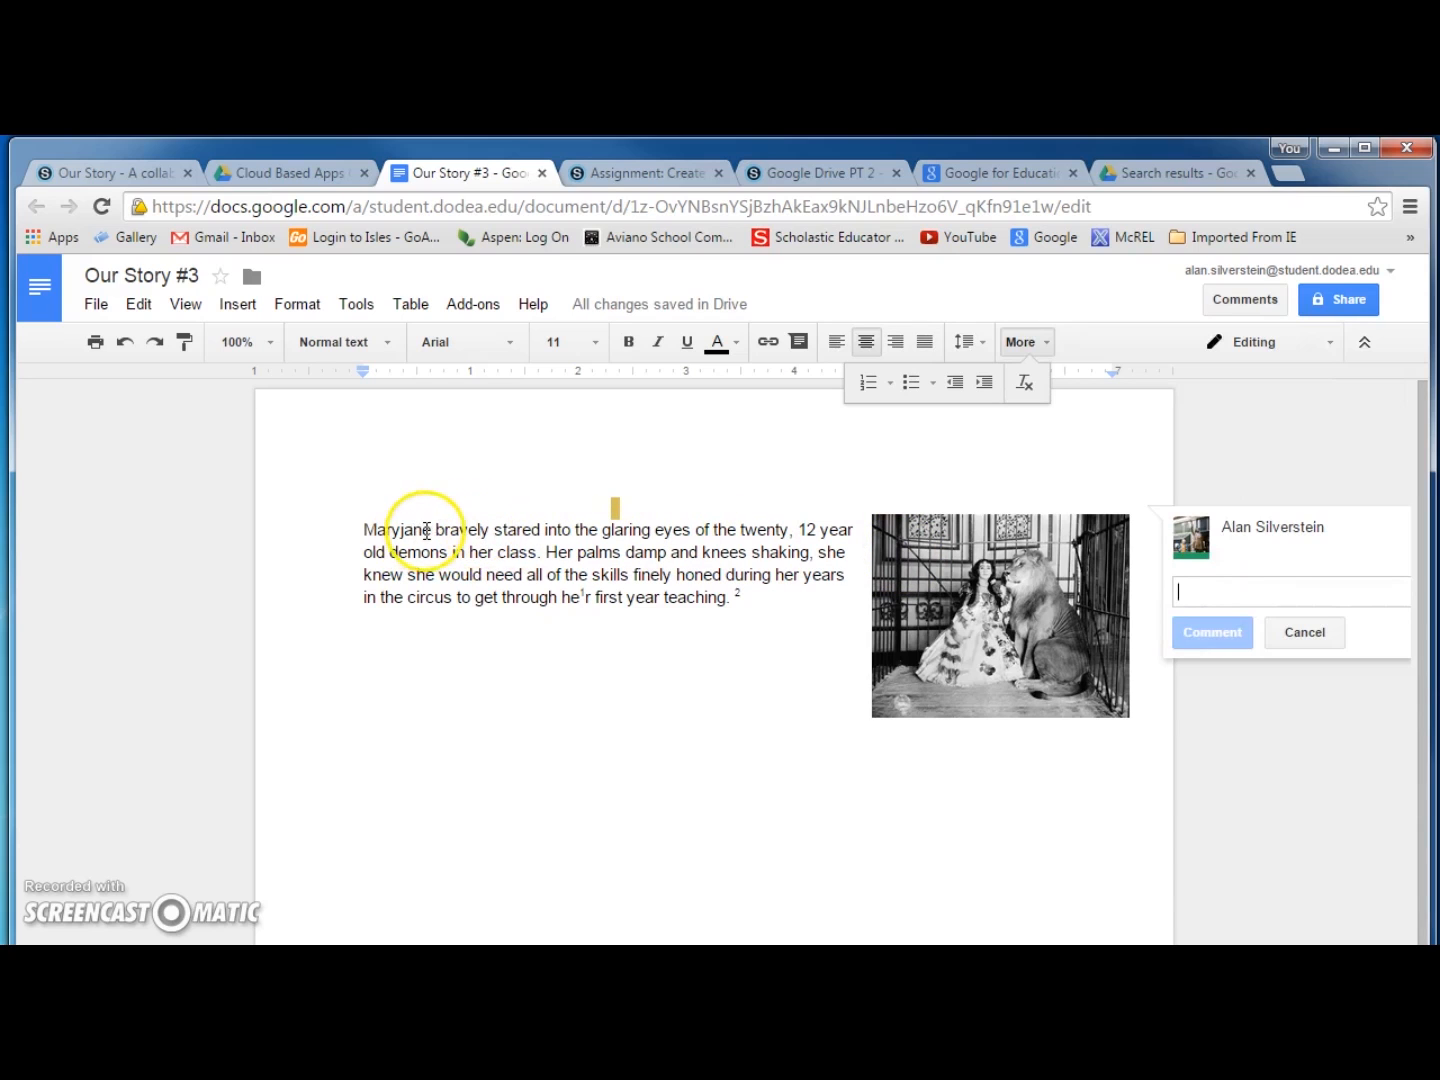
left_click_drag(406, 576, 452, 609)
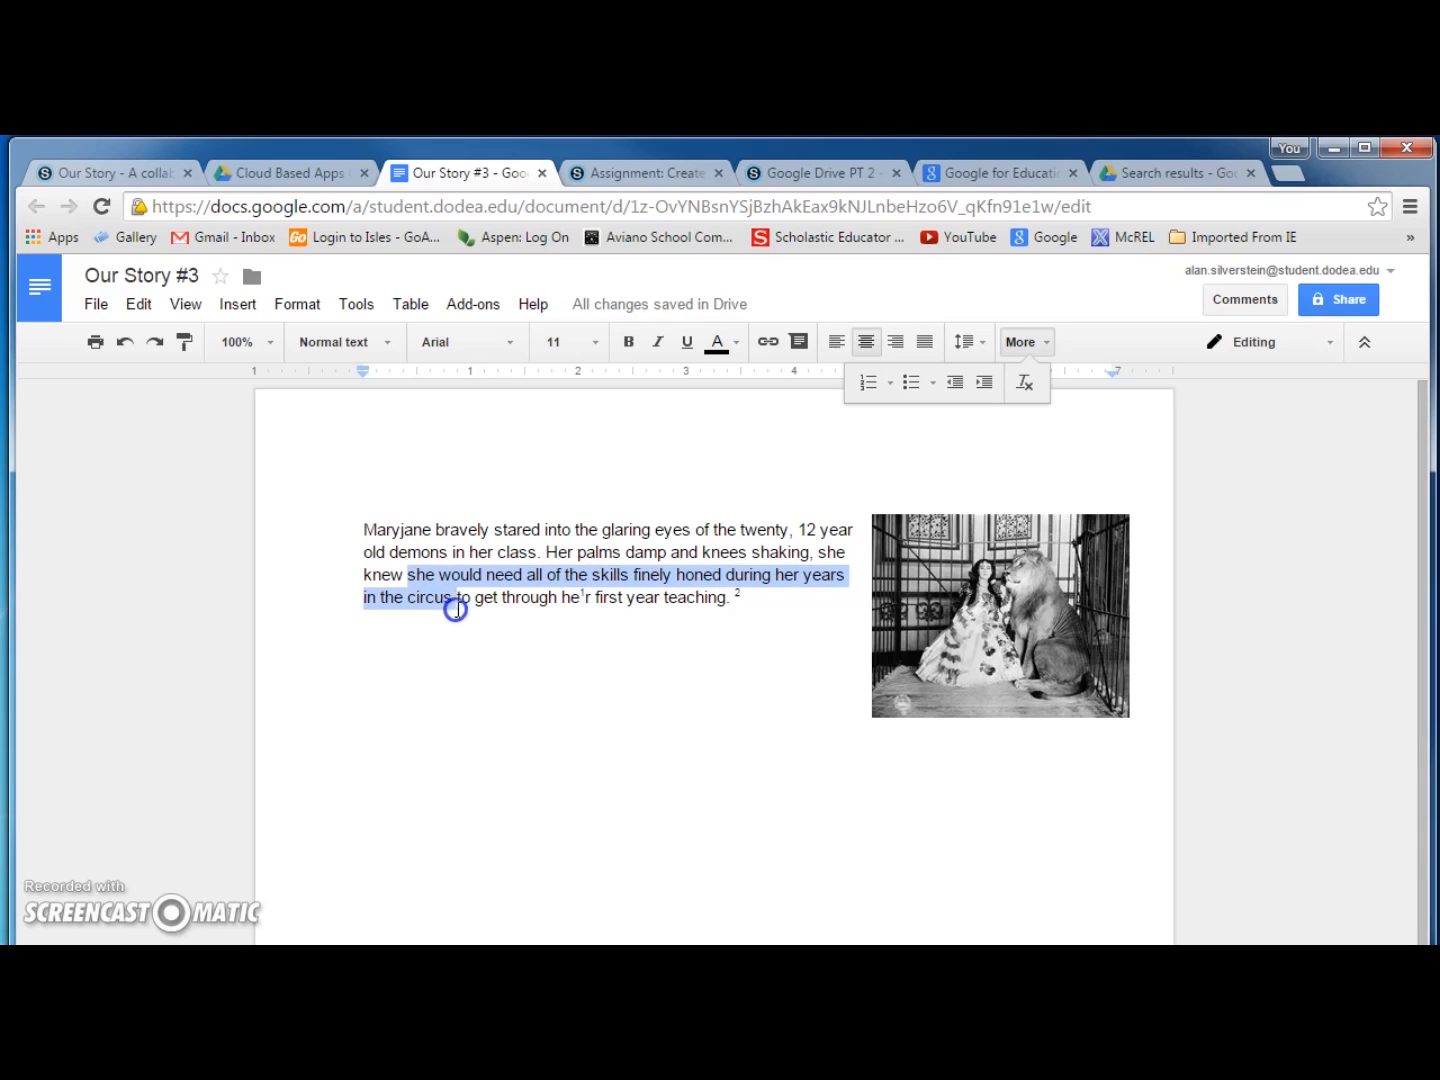
left_click(1250, 299)
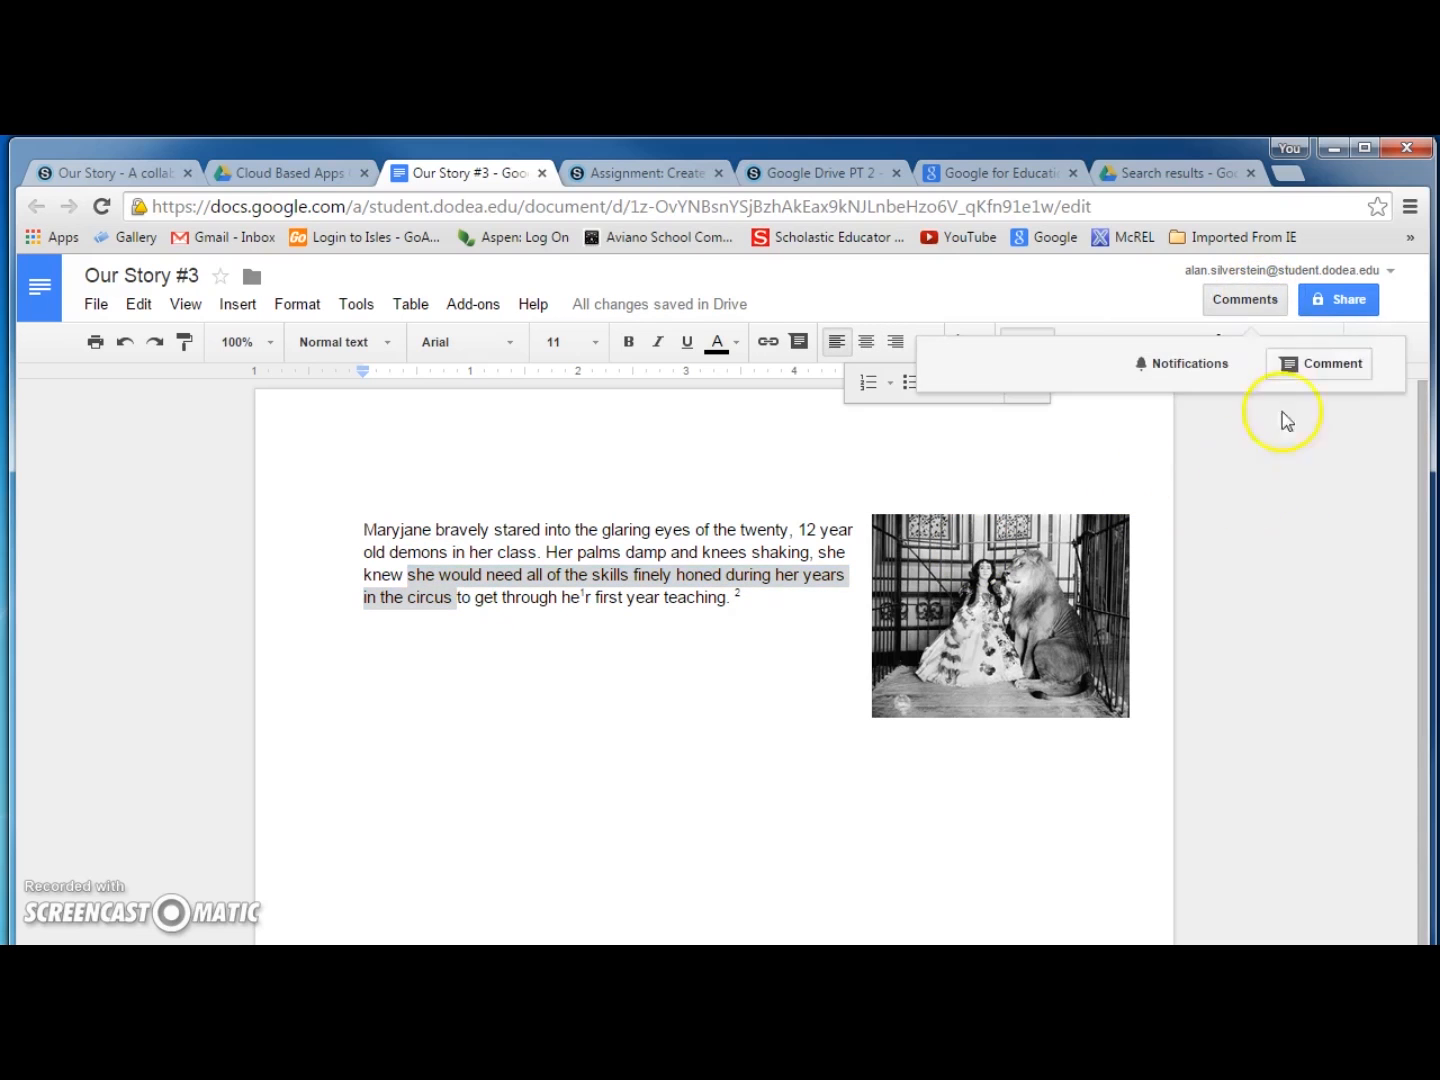
left_click(1335, 366)
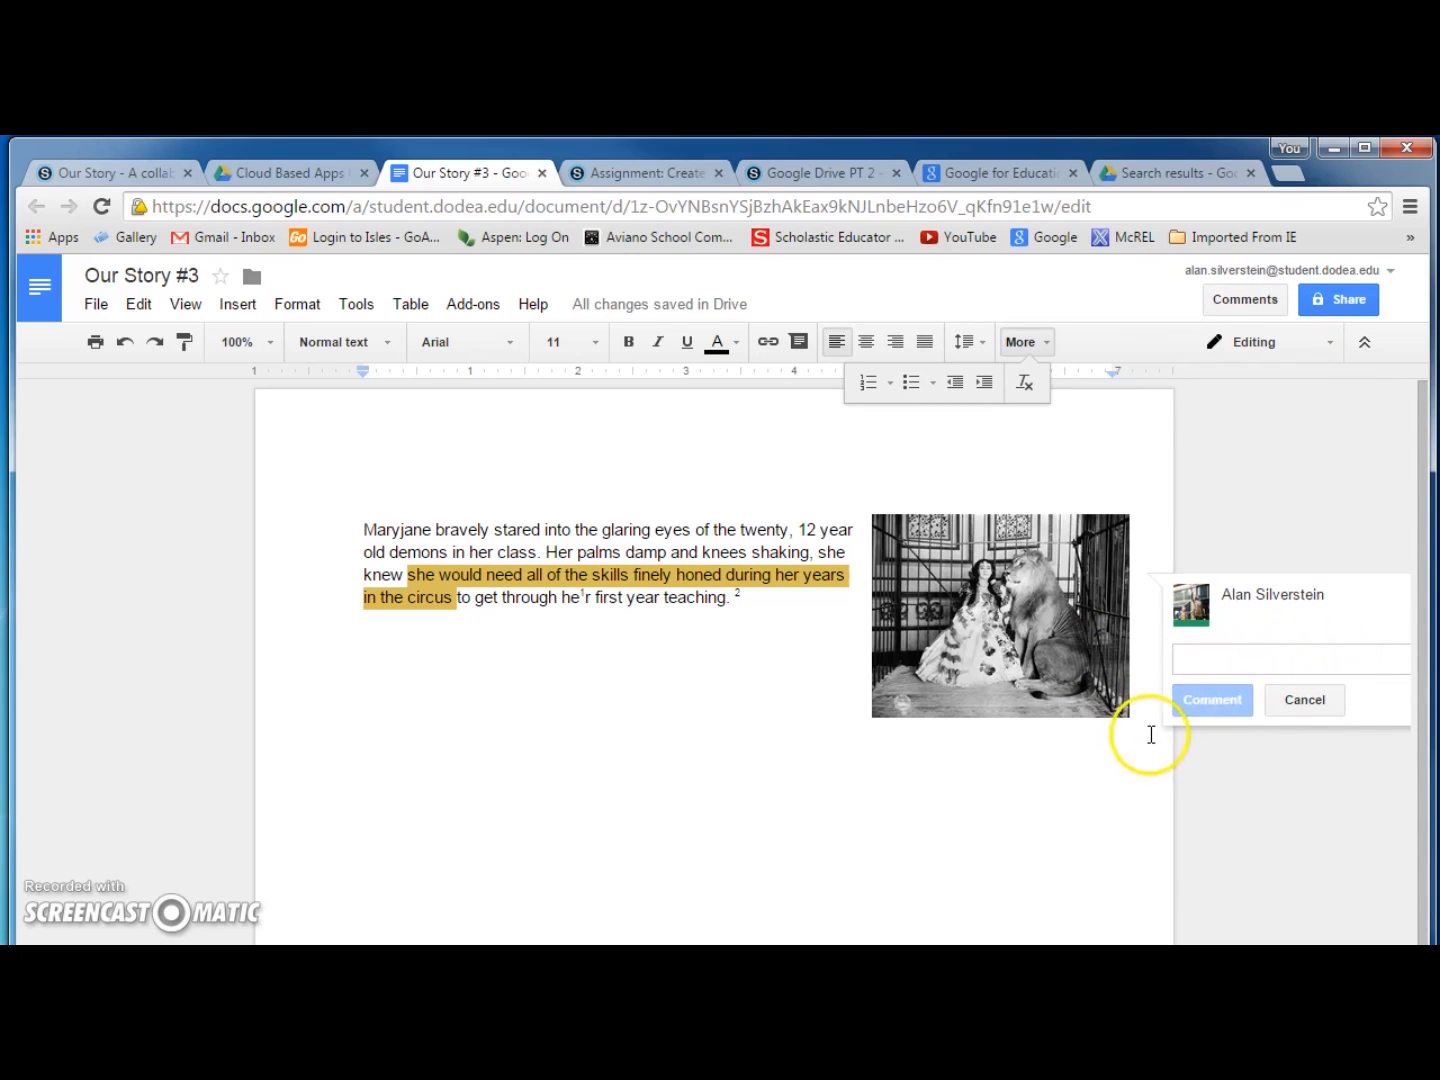
type("I used be in the Circus")
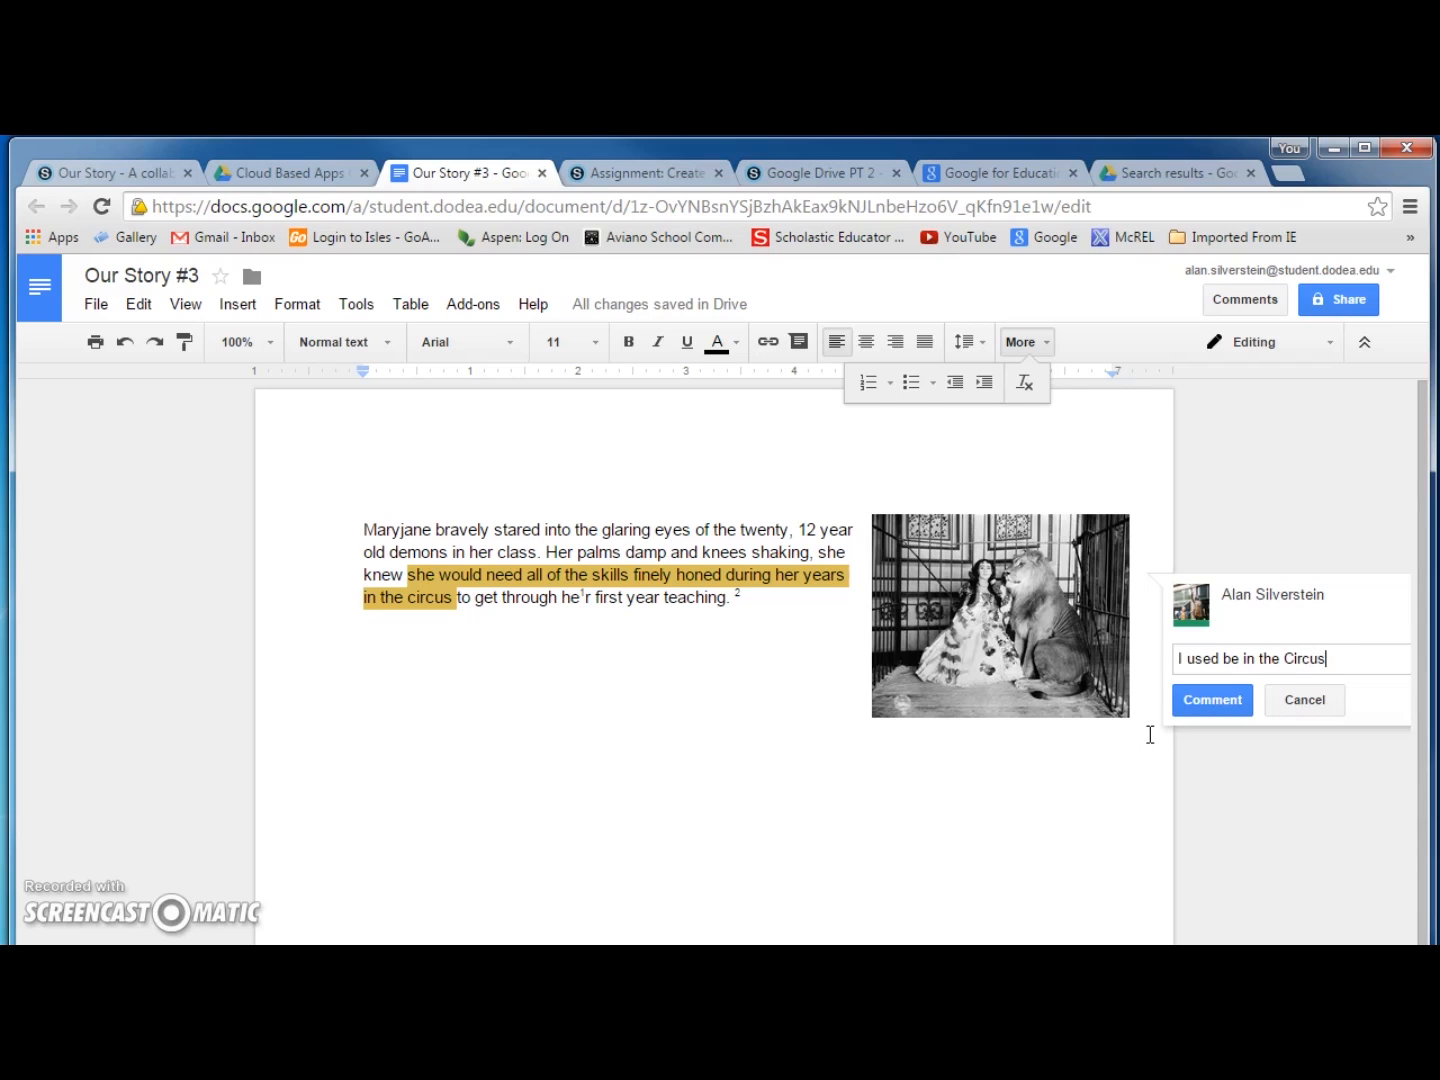
left_click(1200, 699)
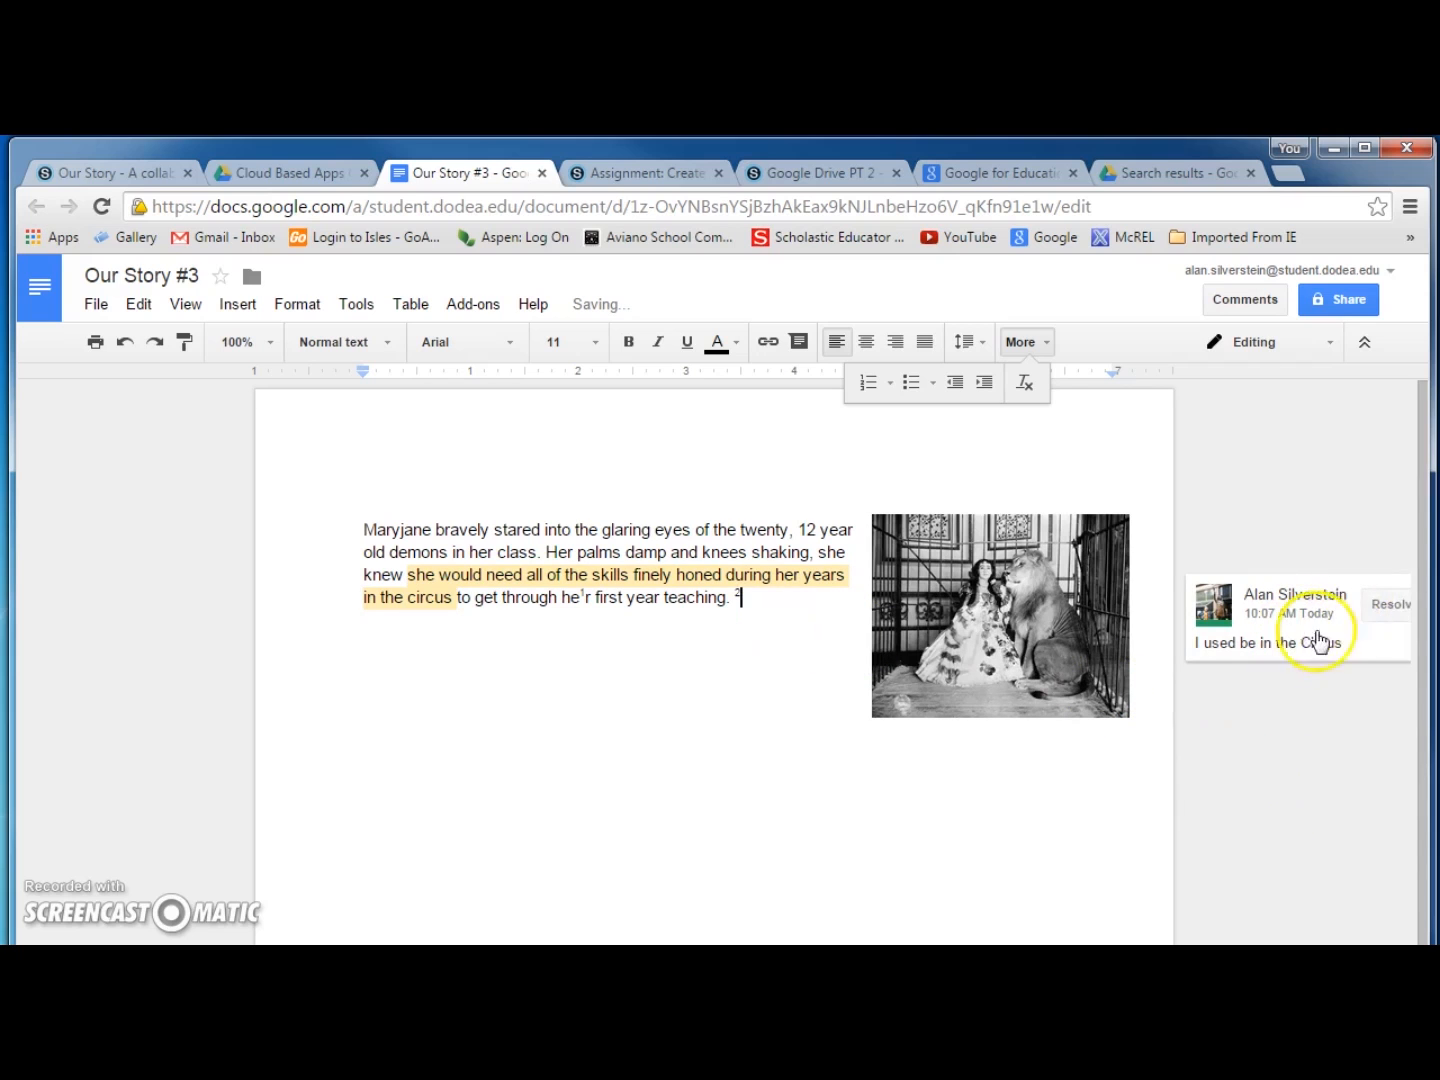
left_click(1342, 630)
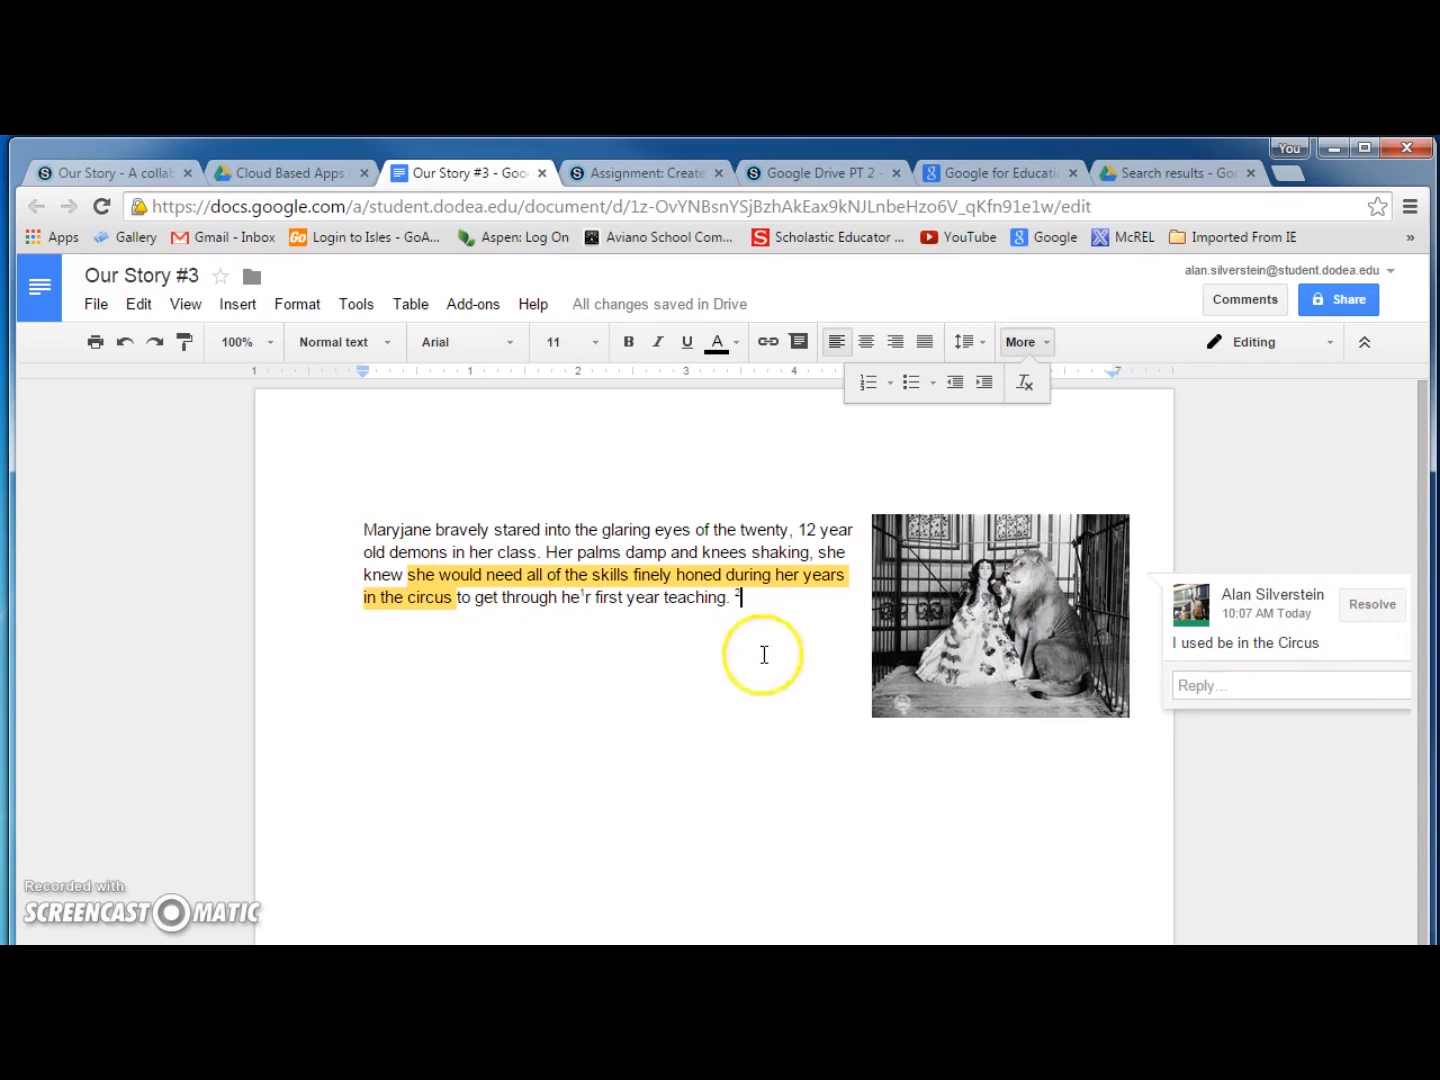
left_click(1282, 785)
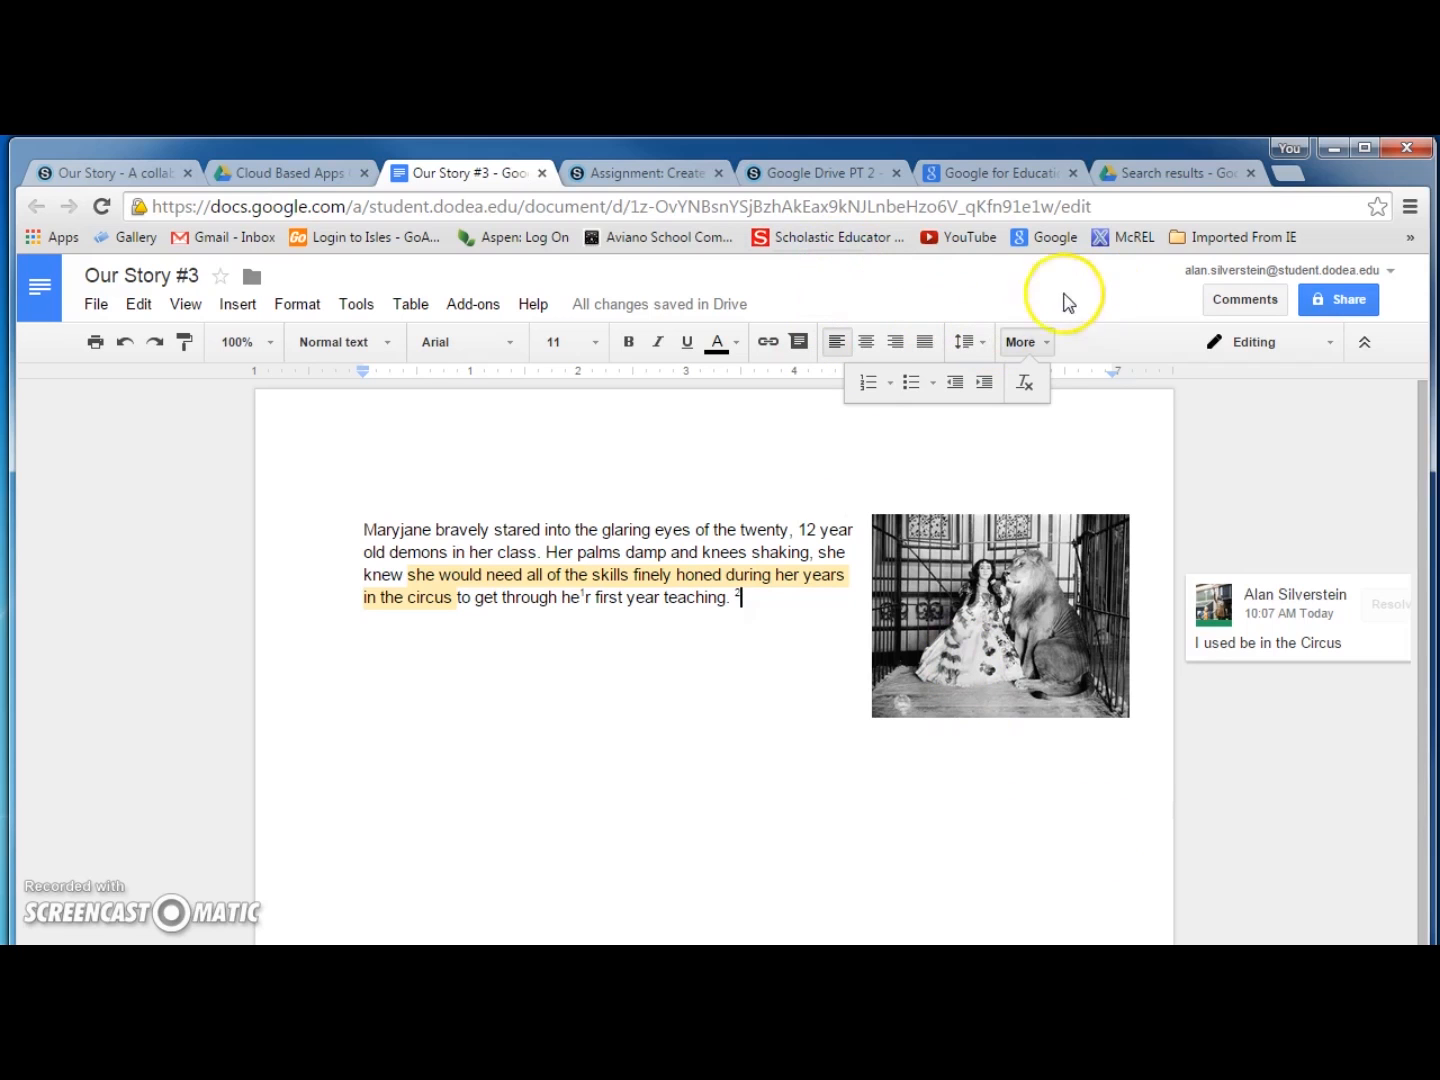
Copy the web address of Our Story #3 and open goo.gl in a new browser tab
left_click(700, 207)
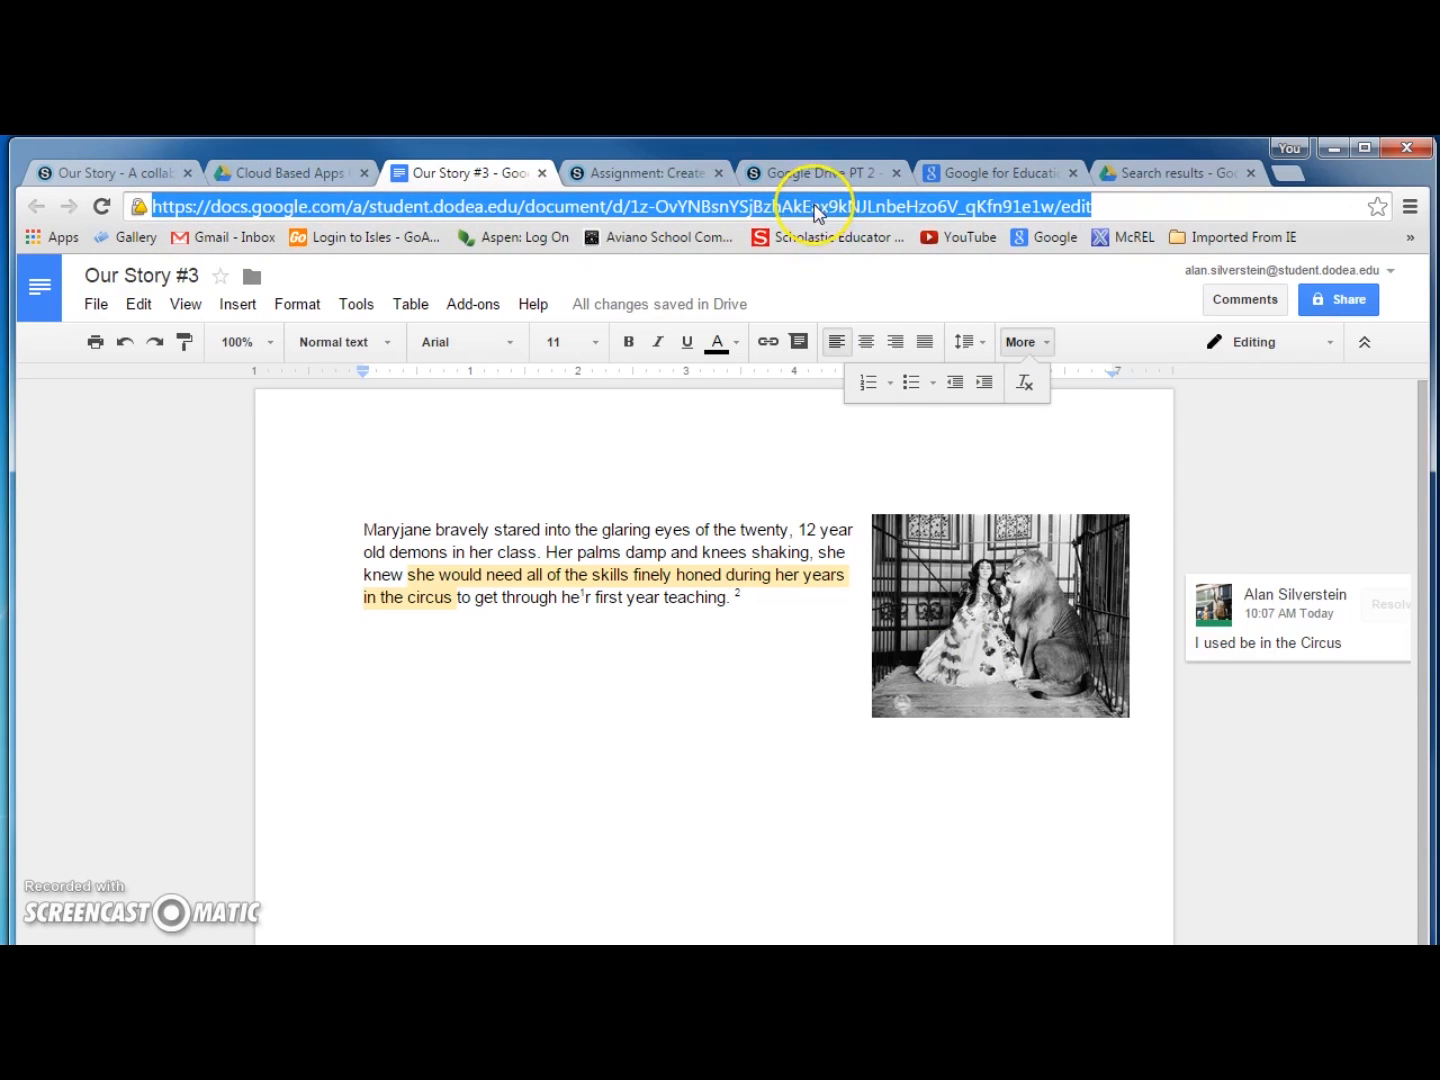
right_click(815, 210)
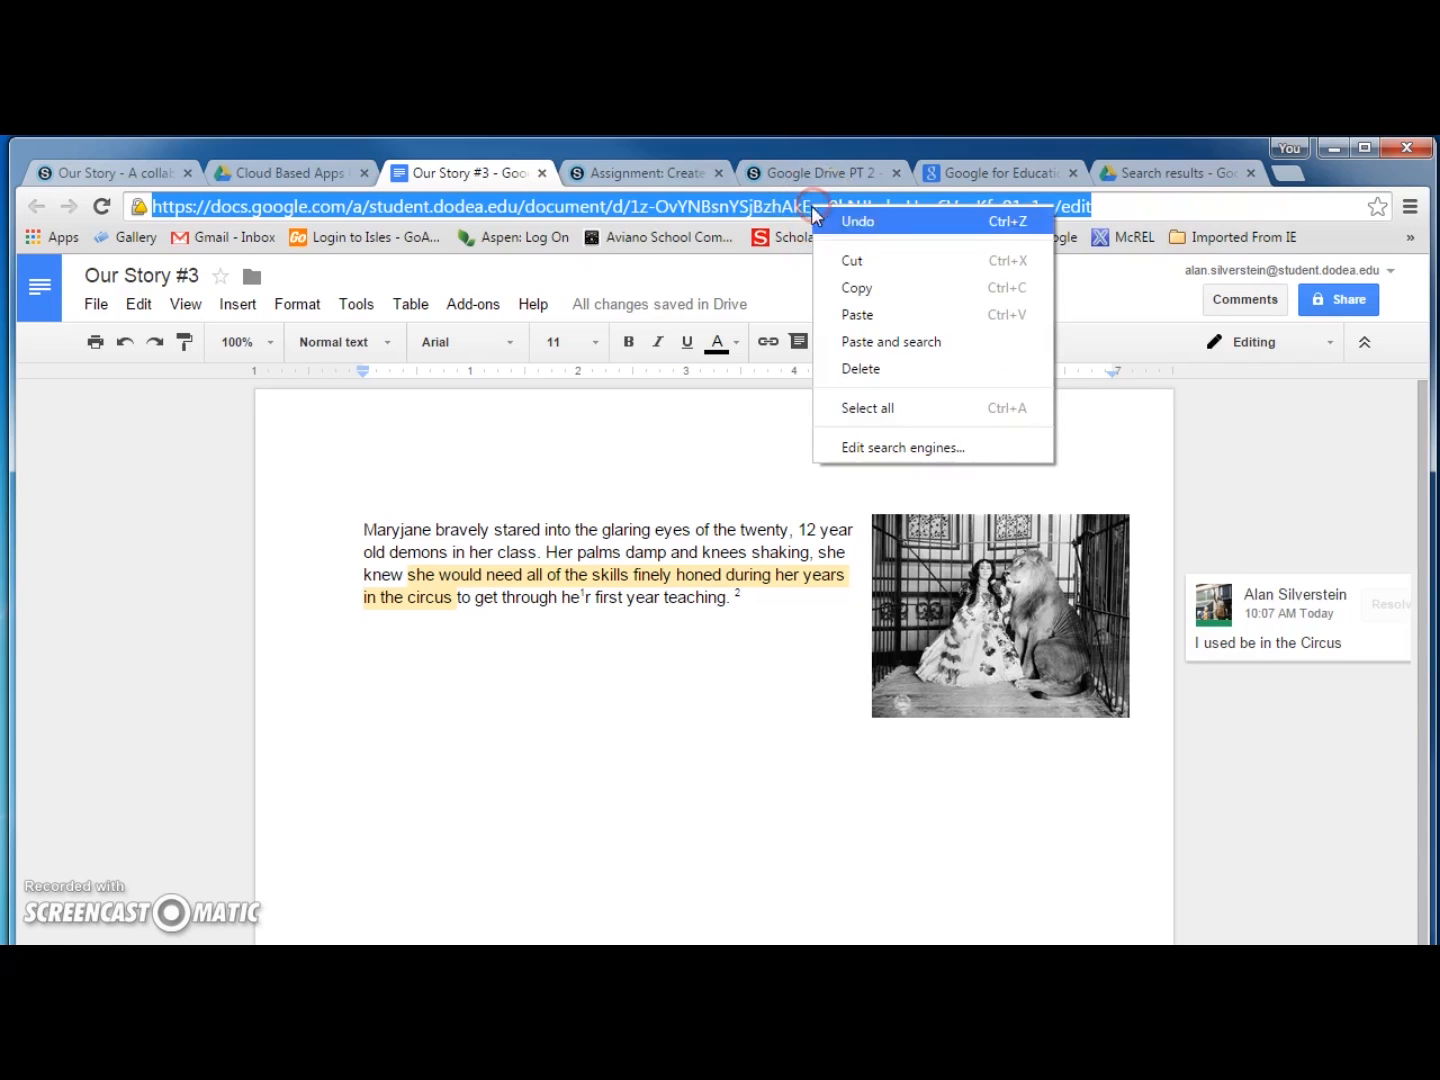
left_click(858, 286)
left_click(1288, 172)
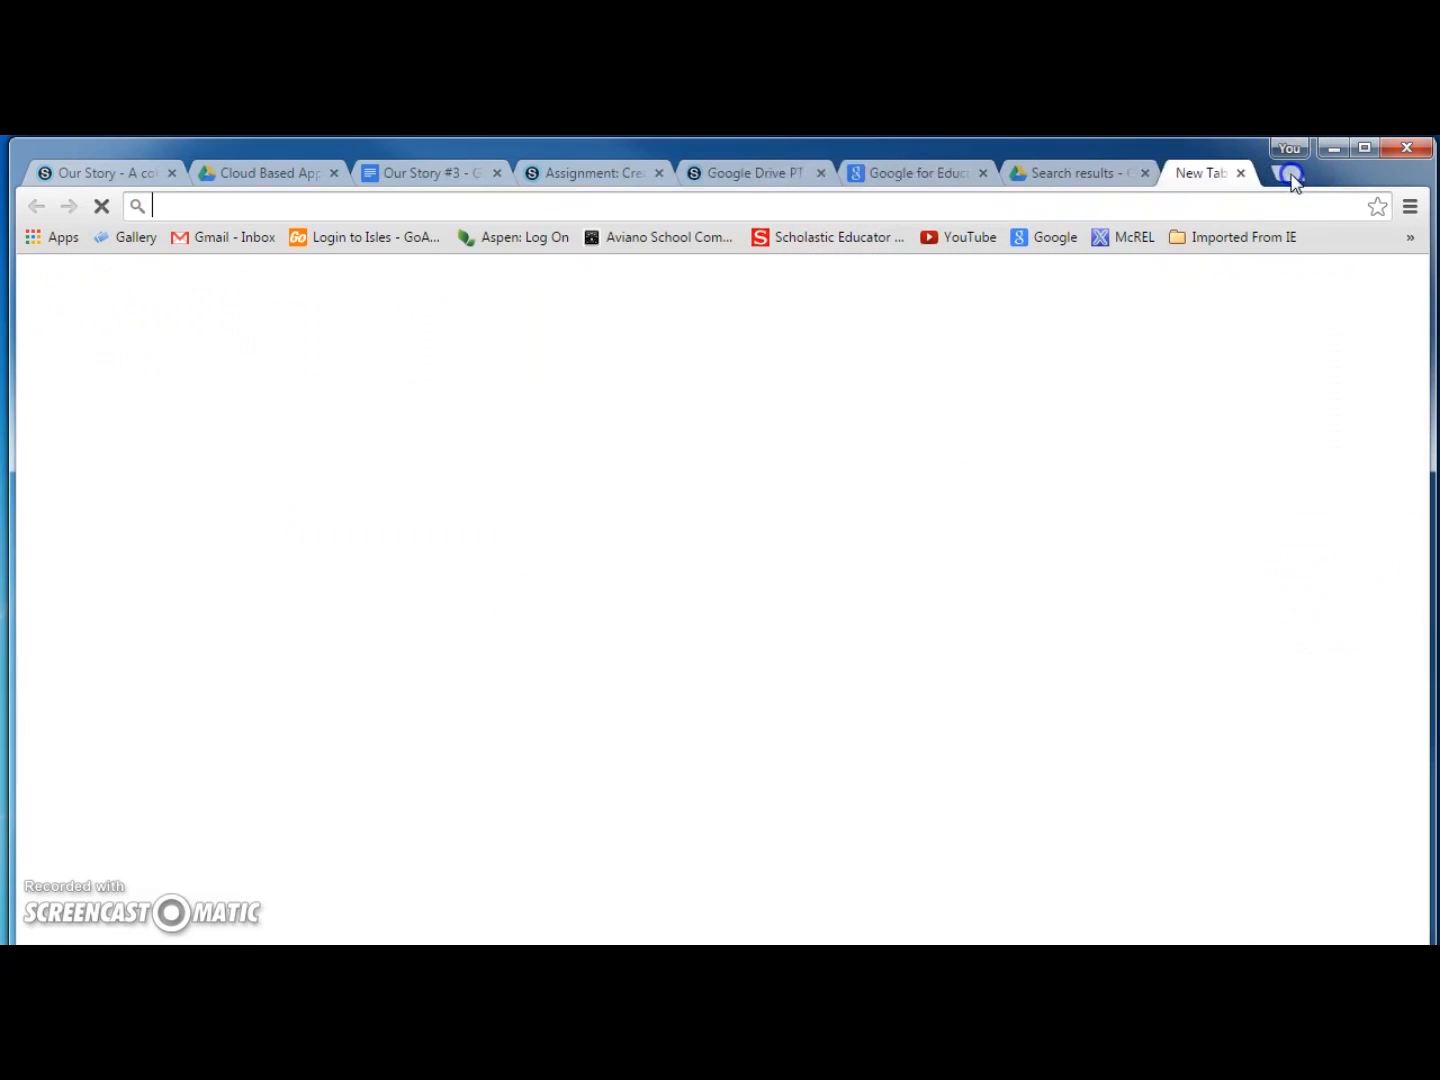
left_click(706, 206)
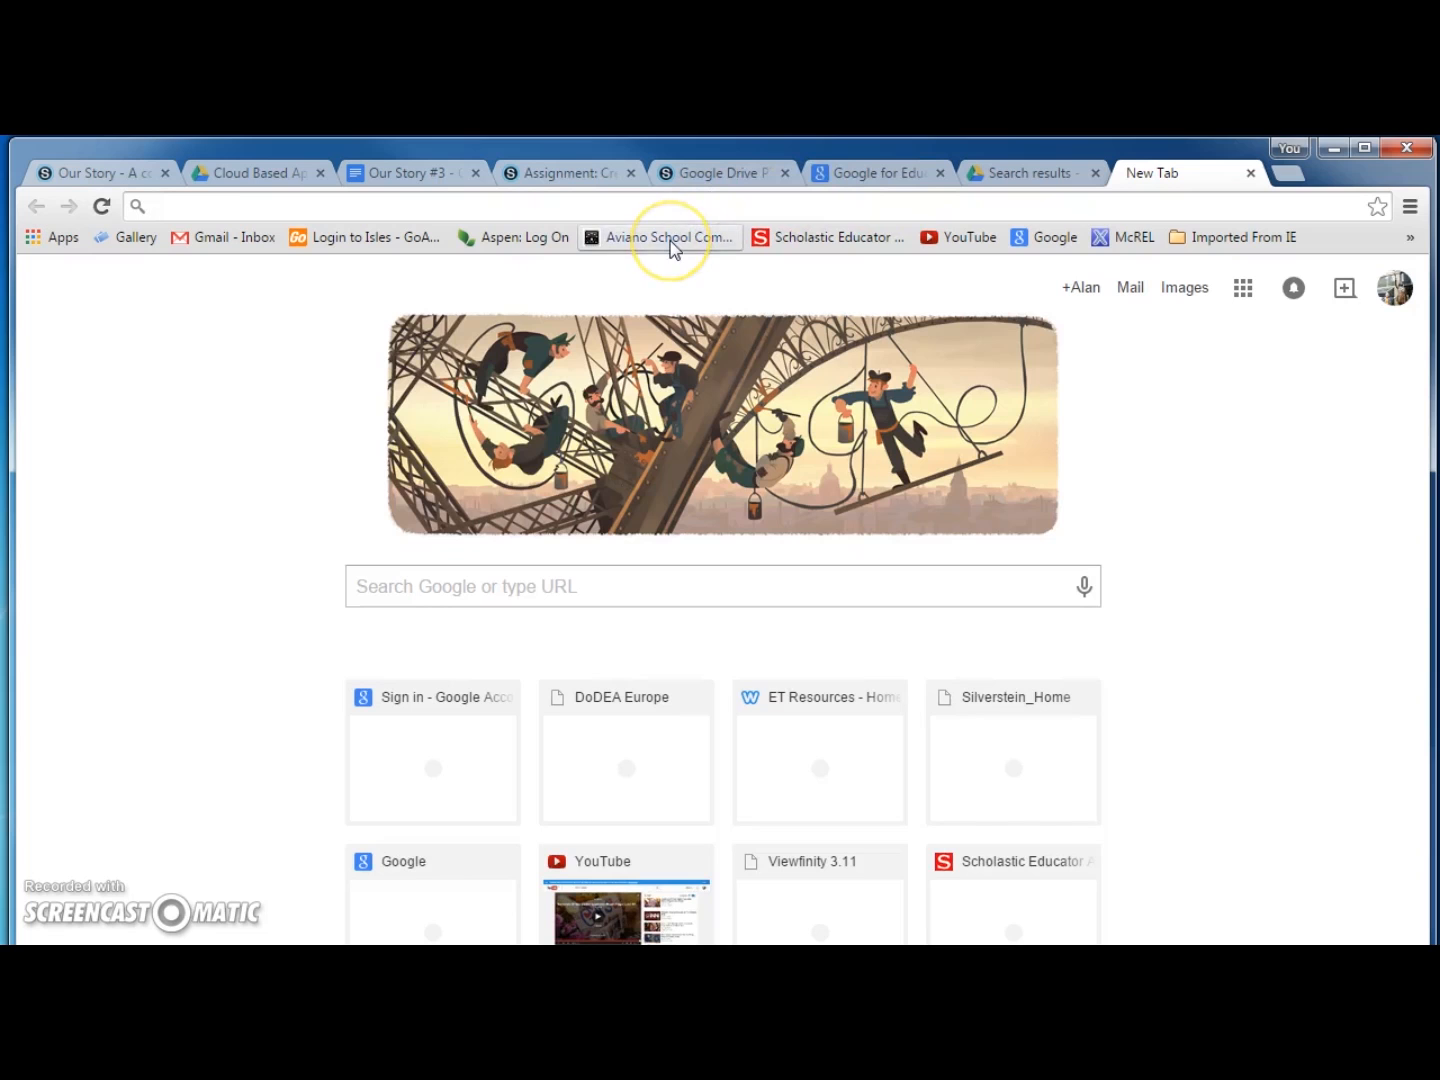
type("goo.gl")
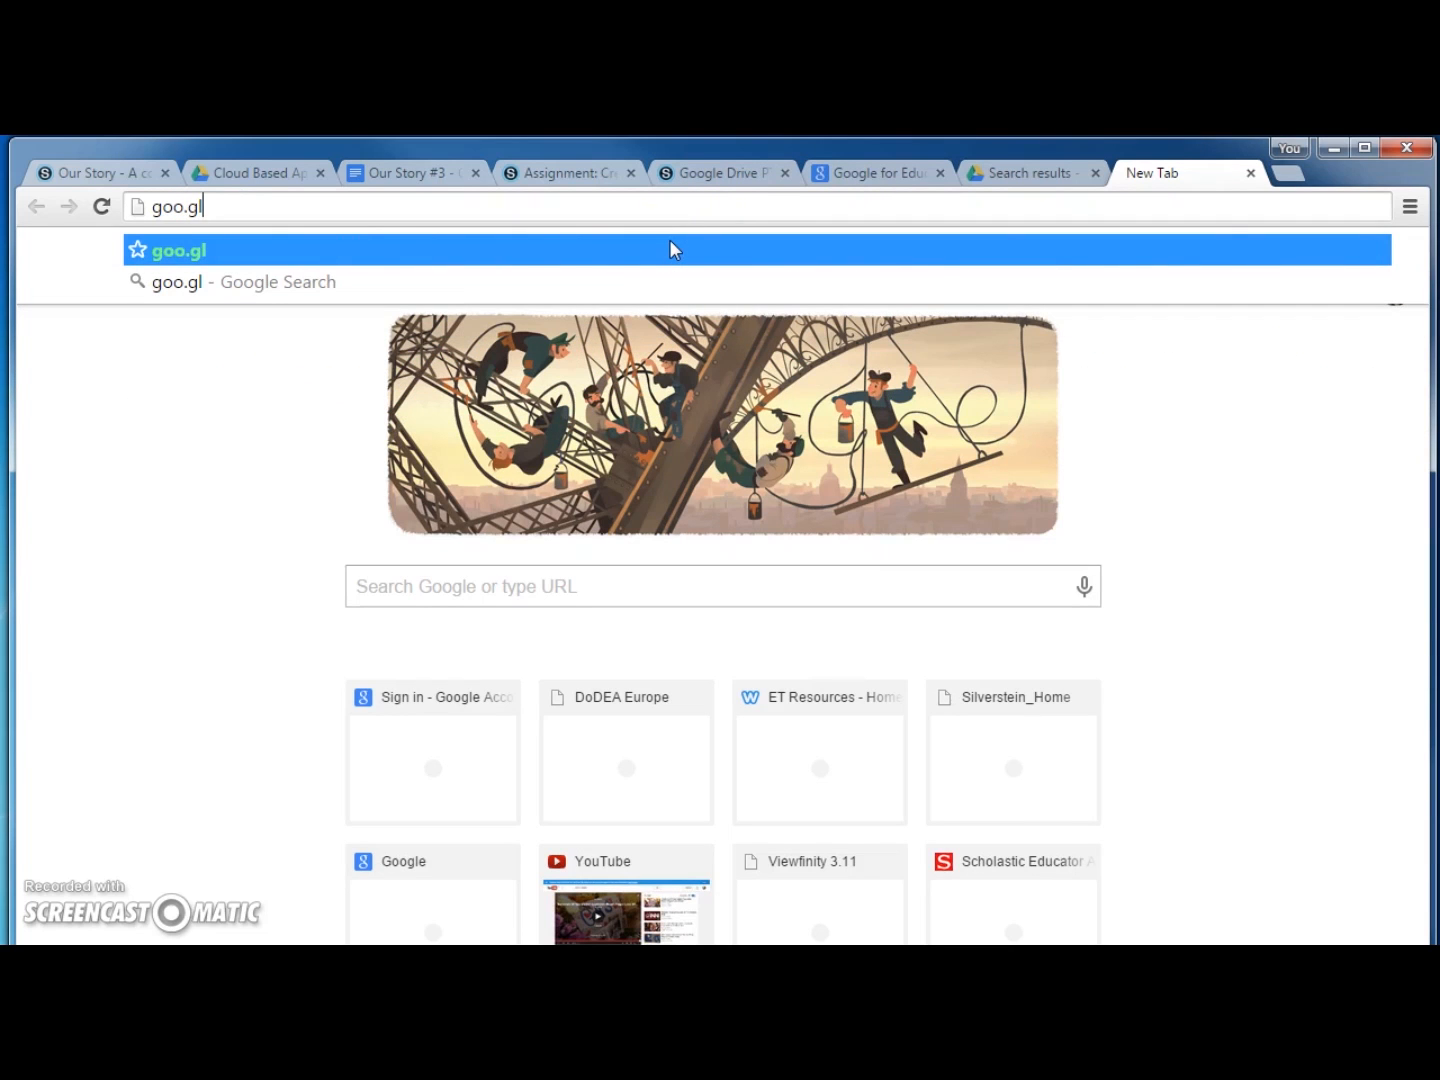
key("Return")
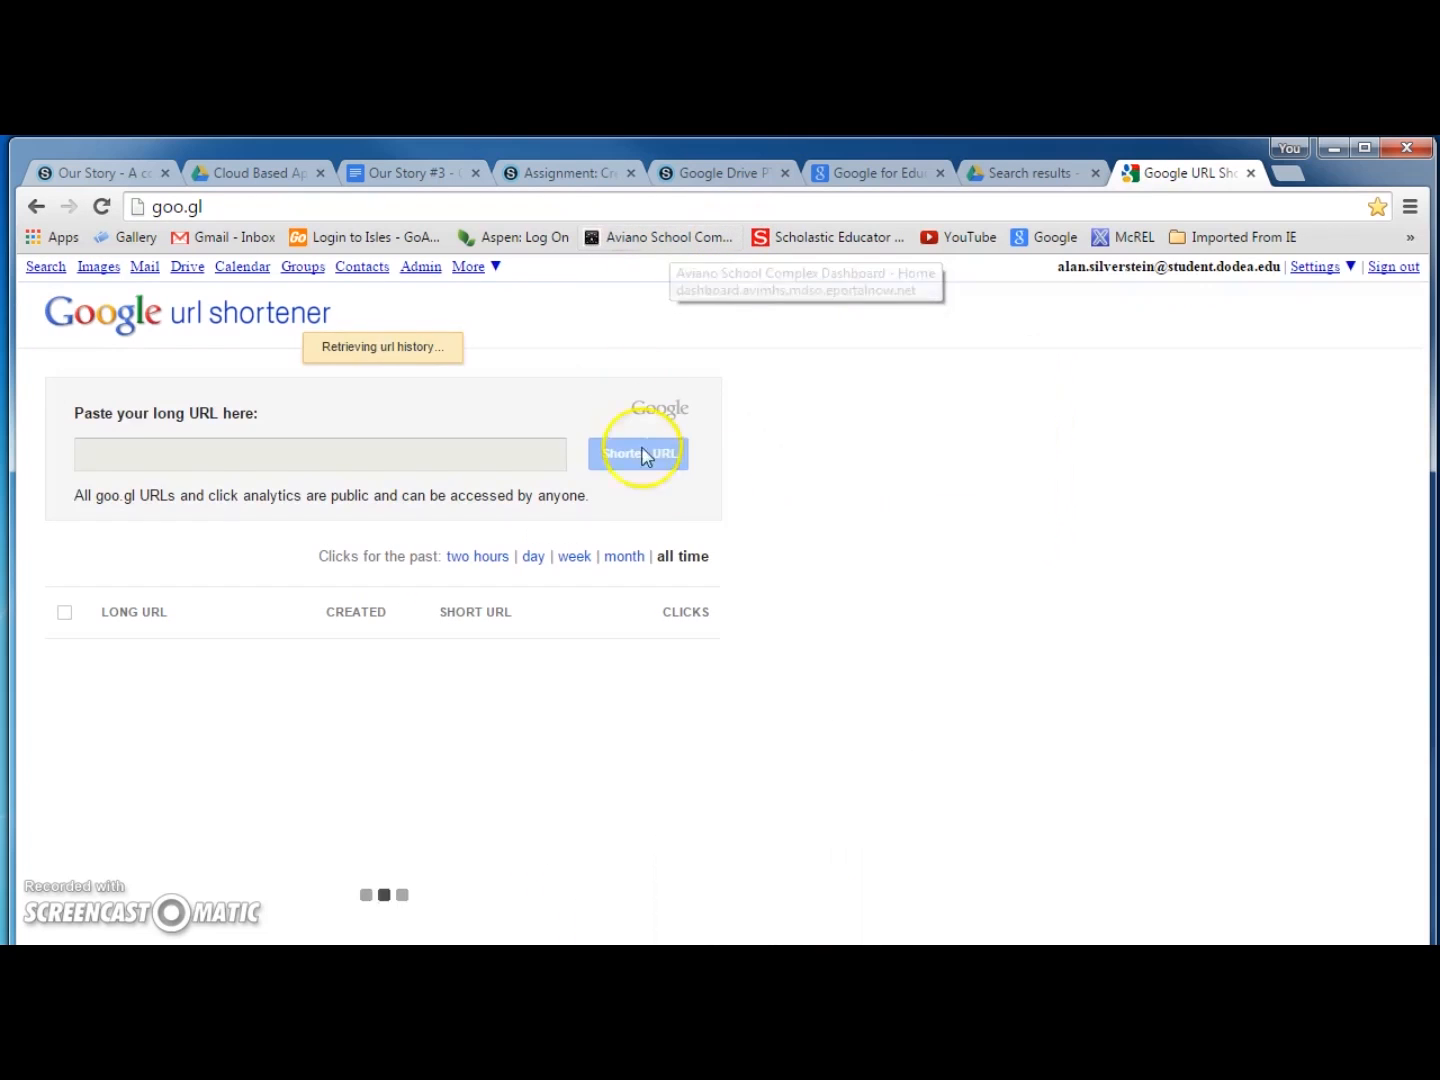
Generate a short URL from the copied document address with the Google URL shortener
left_click(116, 455)
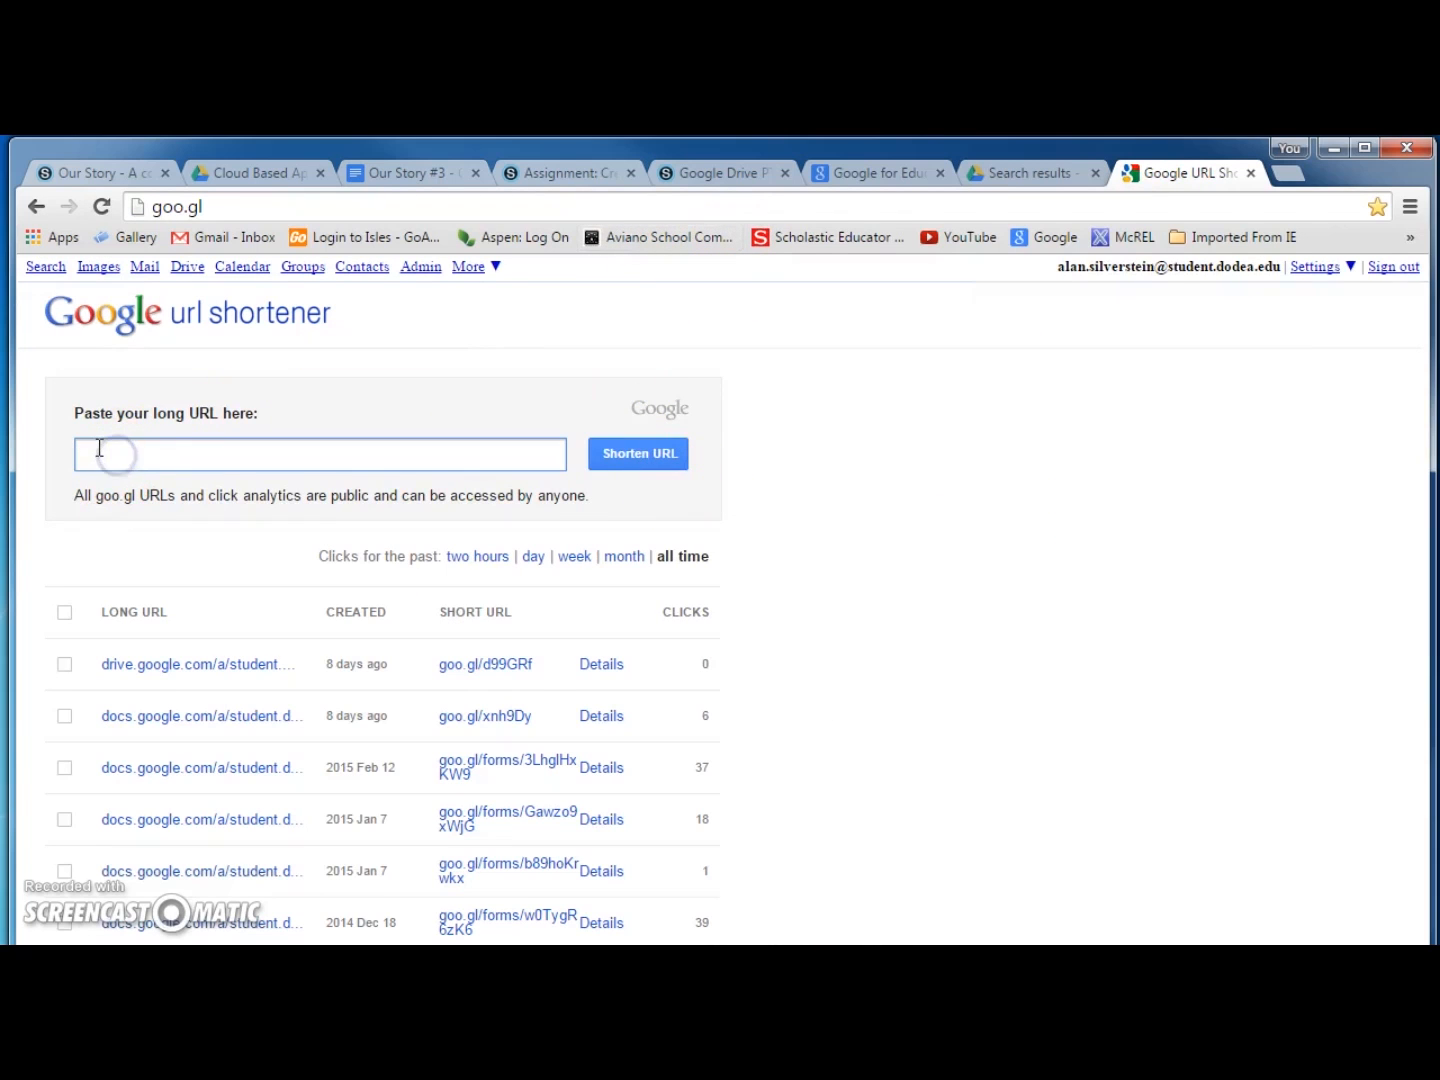
key("ctrl+v")
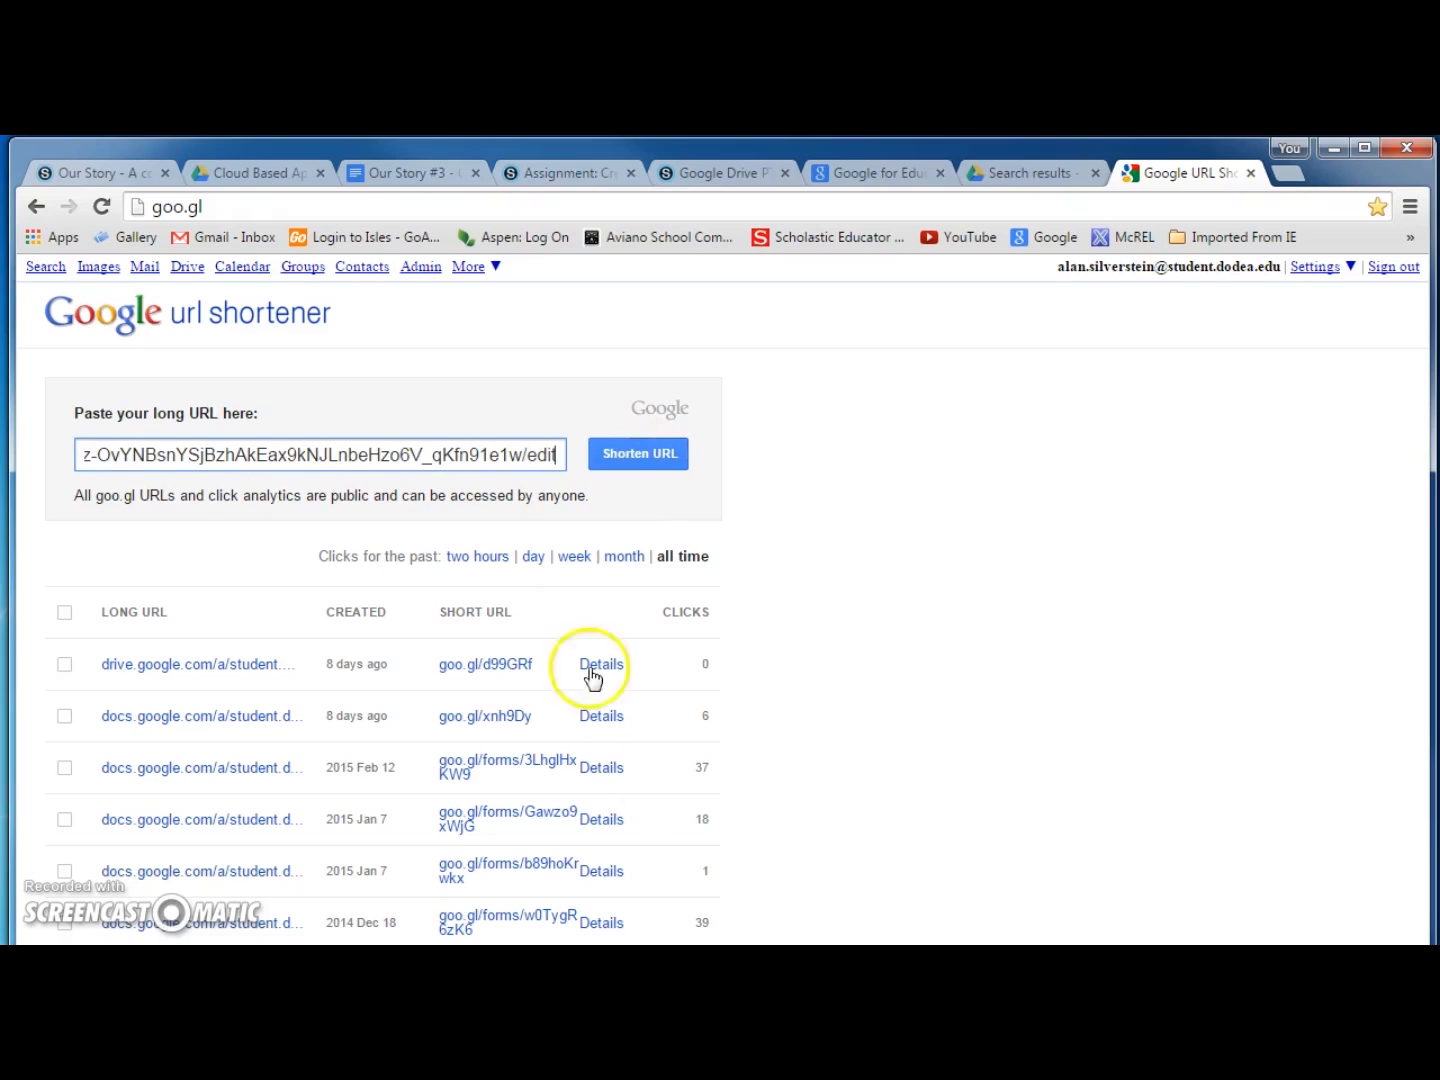
left_click(643, 455)
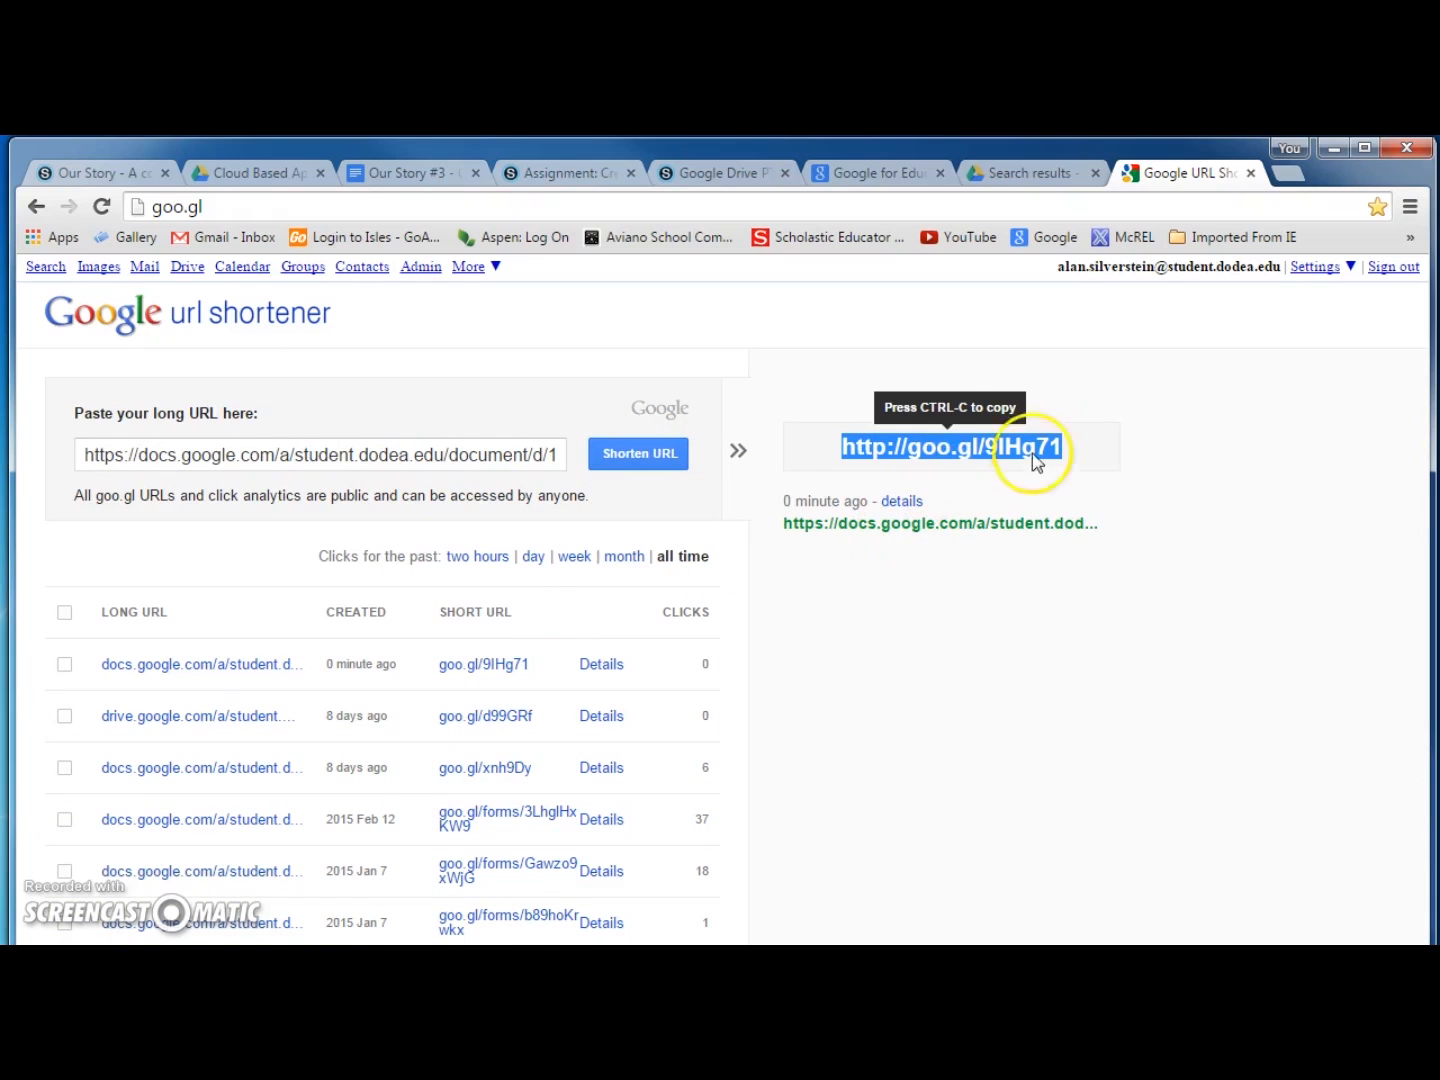